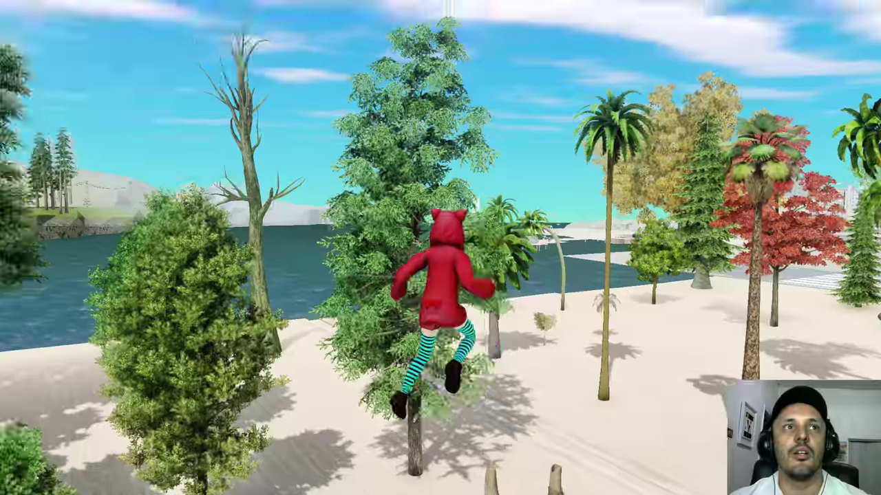
- Re-enable the Call of Juarez Firs #1 mod in the game's mod configuration and resume the game
{"action": "key", "text": "Escape"}
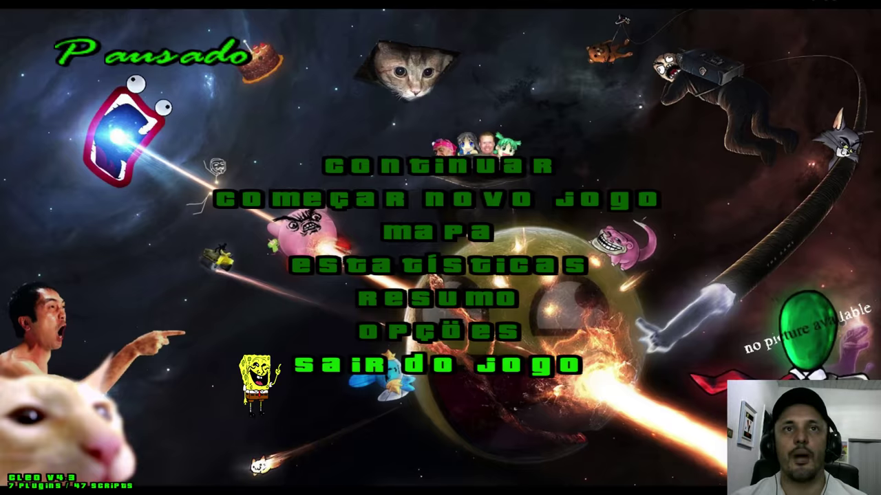
{"action": "key", "text": "Return"}
{"action": "key", "text": "Return"}
{"action": "key", "text": "Return"}
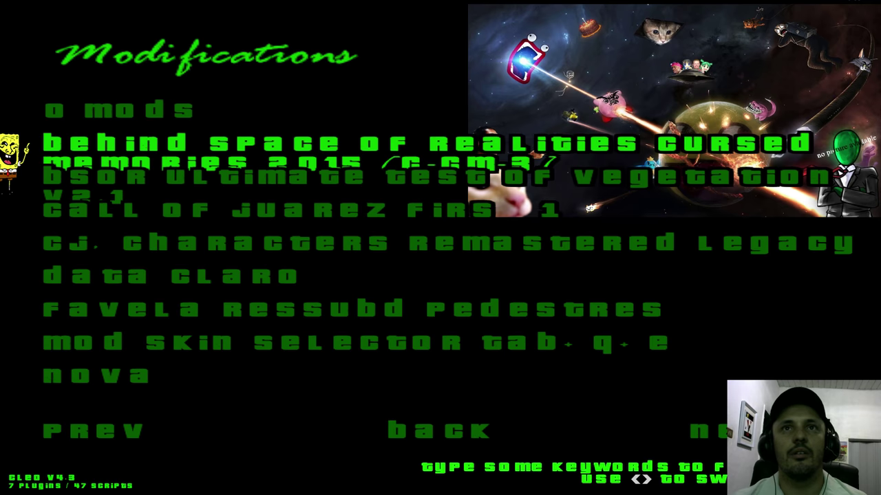
{"action": "key", "text": "Return"}
{"action": "key", "text": "Escape"}
{"action": "key", "text": "Escape"}
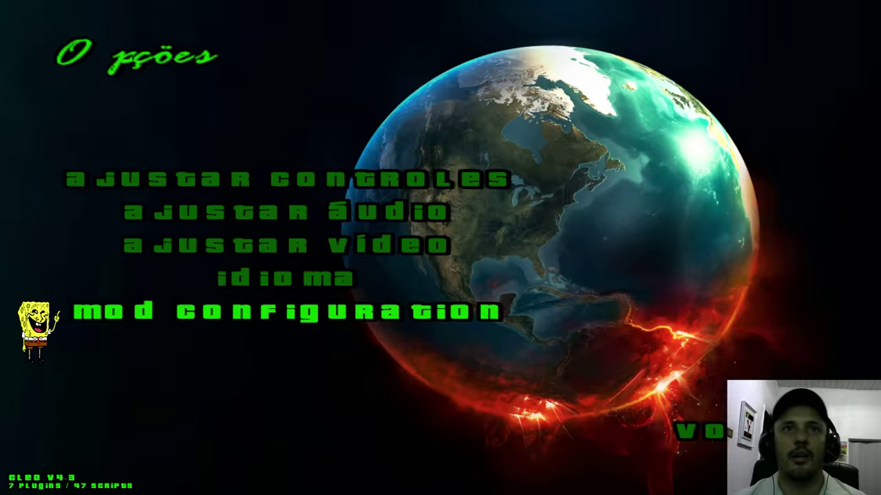
{"action": "key", "text": "Escape"}
{"action": "key", "text": "Escape"}
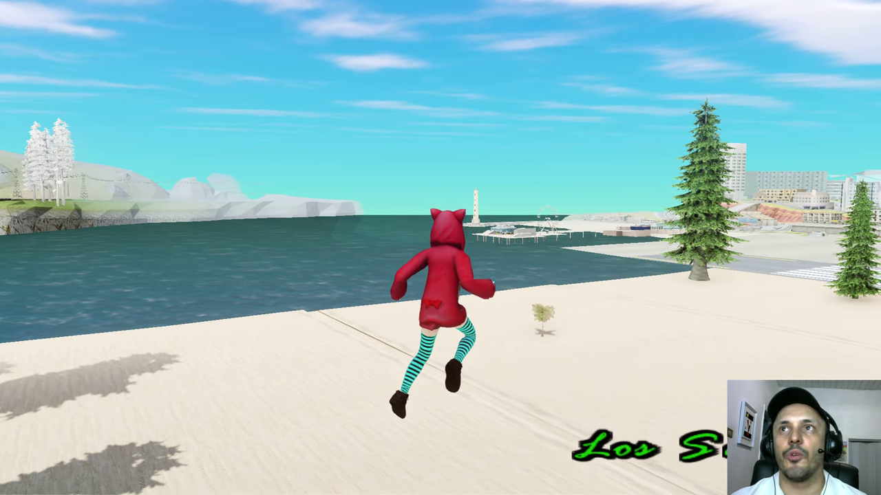
{"action": "key", "text": "w"}
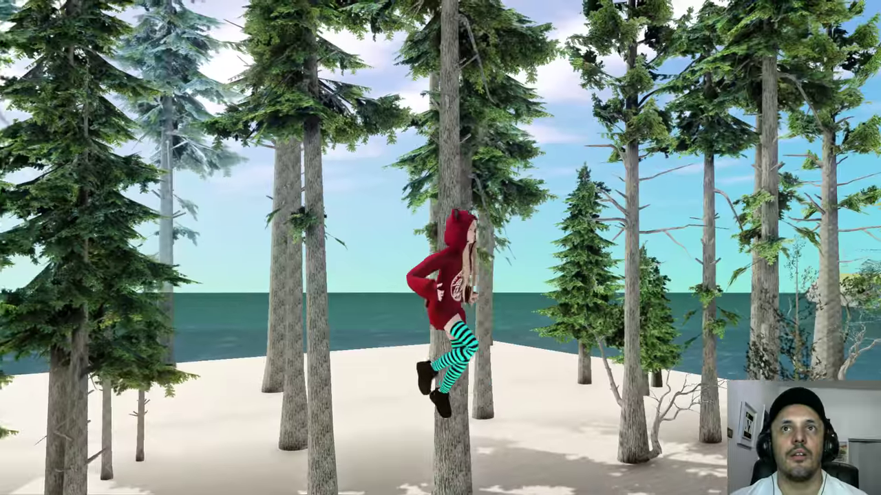
{"action": "key", "text": "space"}
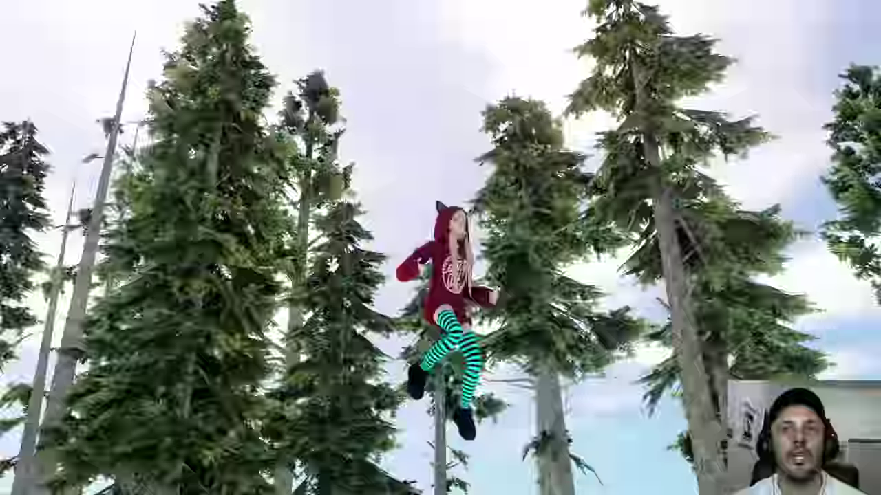
{"action": "key", "text": "a"}
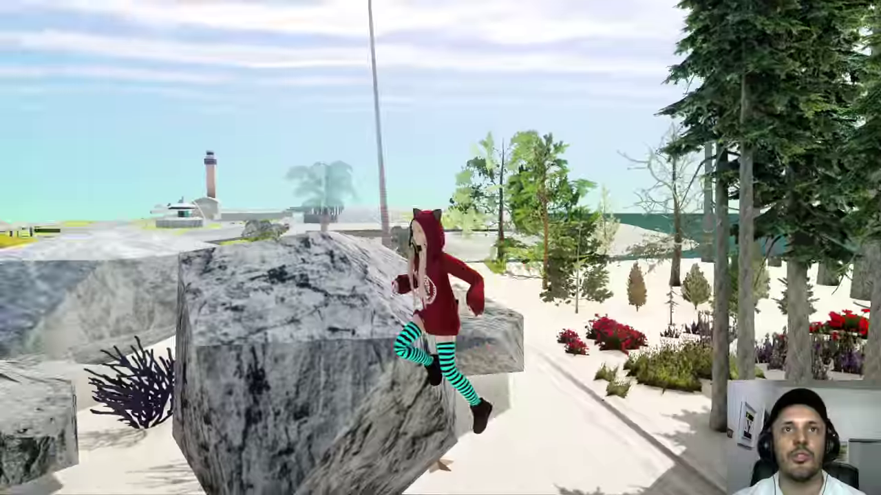
{"action": "key", "text": "w"}
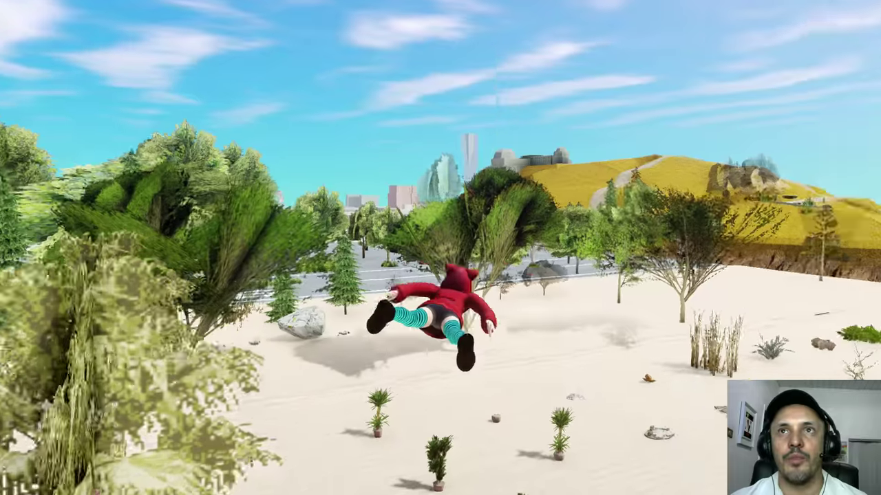
{"action": "key", "text": "d"}
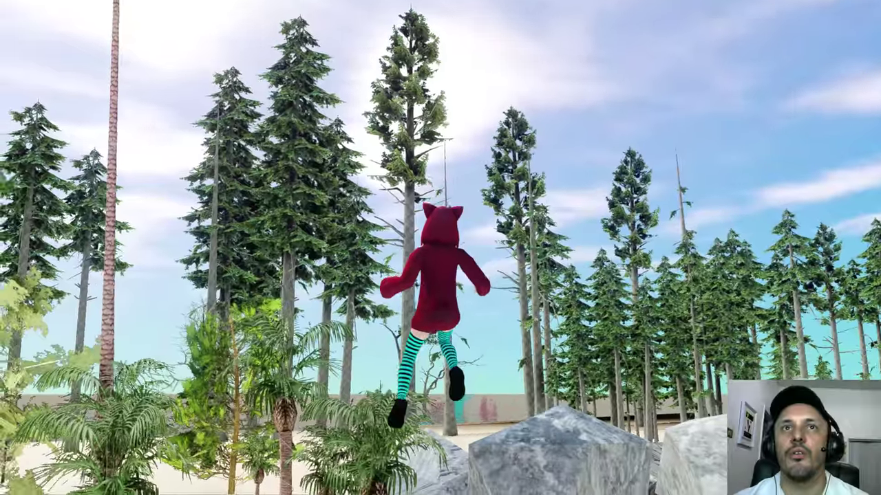
- Pause the game, switch to the desktop, and move the Call of Juarez Firs #1 folder from modloader back to BSOR DLC Packages 2016 2017
{"action": "key", "text": "Escape"}
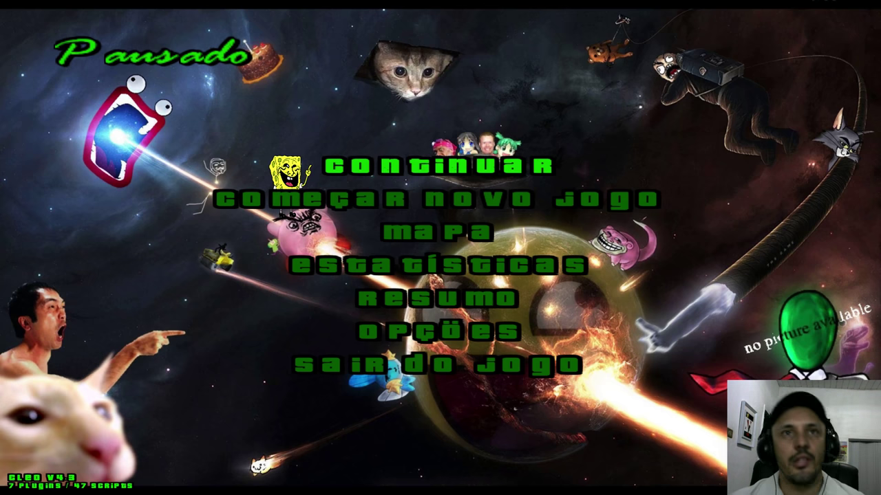
{"action": "key", "text": "Up"}
{"action": "key", "text": "Up"}
{"action": "key", "text": "Return"}
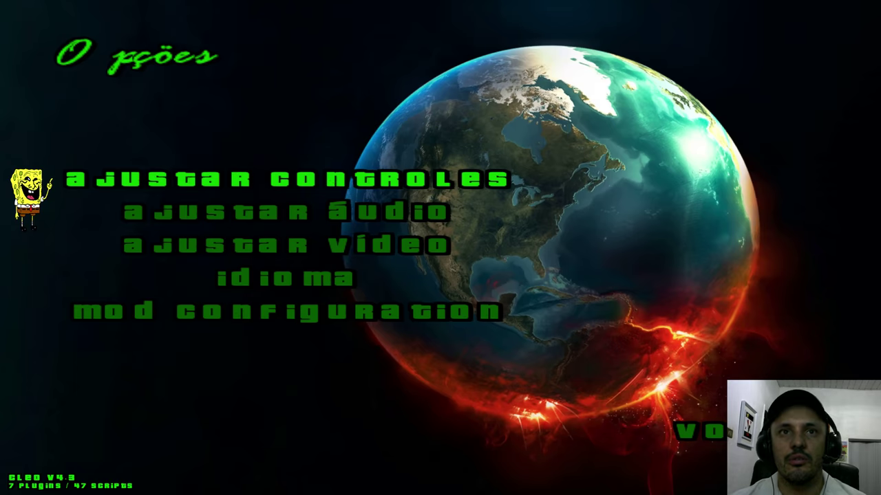
{"action": "key", "text": "Escape"}
{"action": "key", "text": "super"}
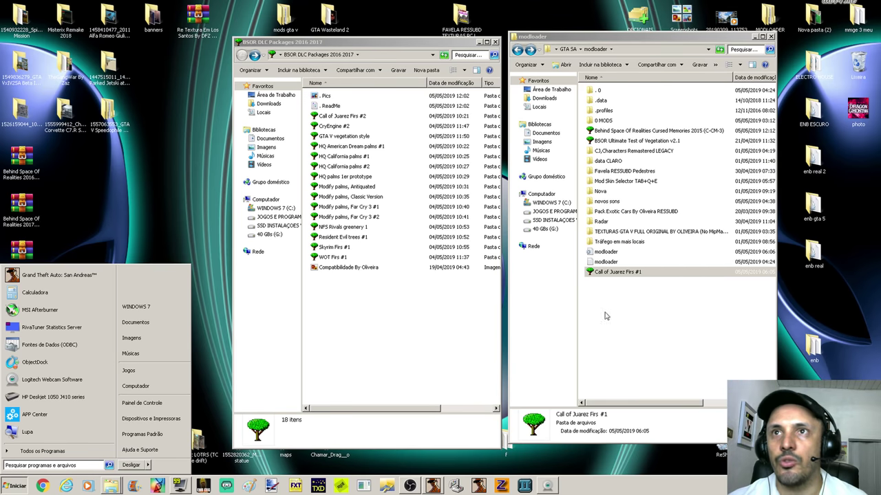
{"action": "left_click_drag", "start_coordinate": [675, 272], "coordinate": [428, 287]}
{"action": "key", "text": "ctrl+v"}
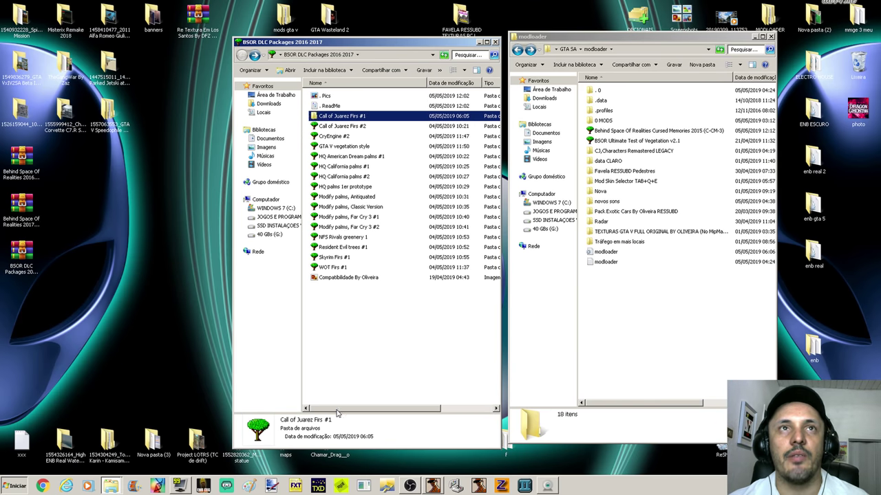
- Open the CryEngine #2 package folder and look into its Screenshots folder
{"action": "left_click", "coordinate": [355, 126]}
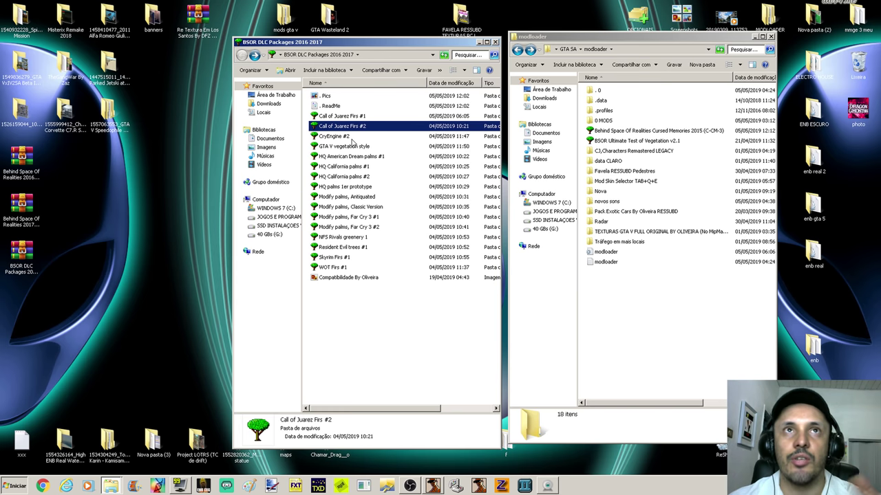
{"action": "left_click", "coordinate": [345, 137]}
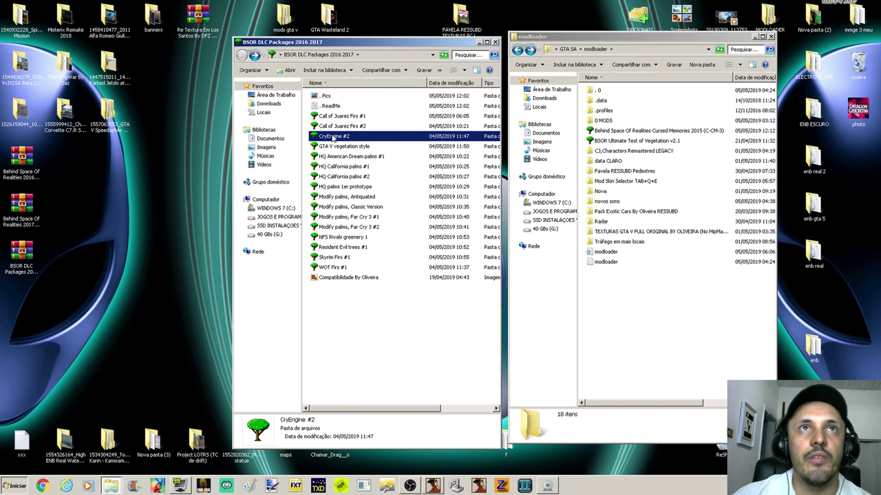
{"action": "double_click", "coordinate": [333, 138]}
{"action": "left_click", "coordinate": [347, 97]}
{"action": "double_click", "coordinate": [346, 104]}
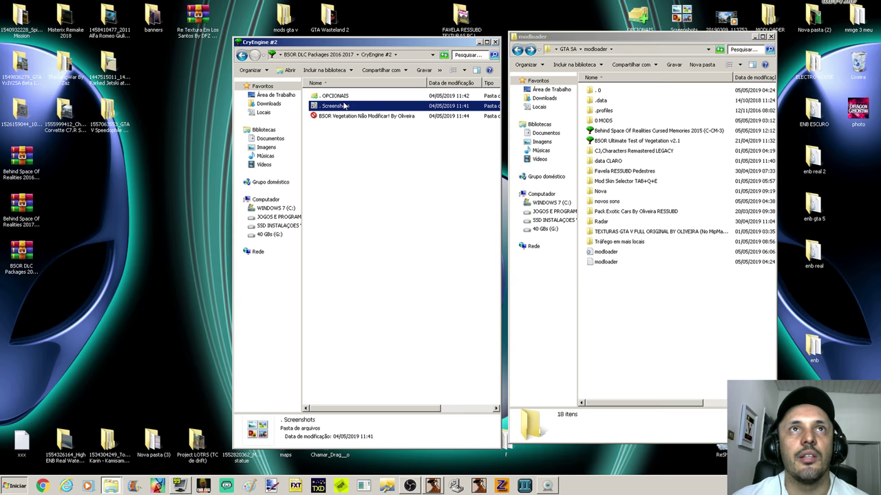
{"action": "left_click", "coordinate": [242, 55]}
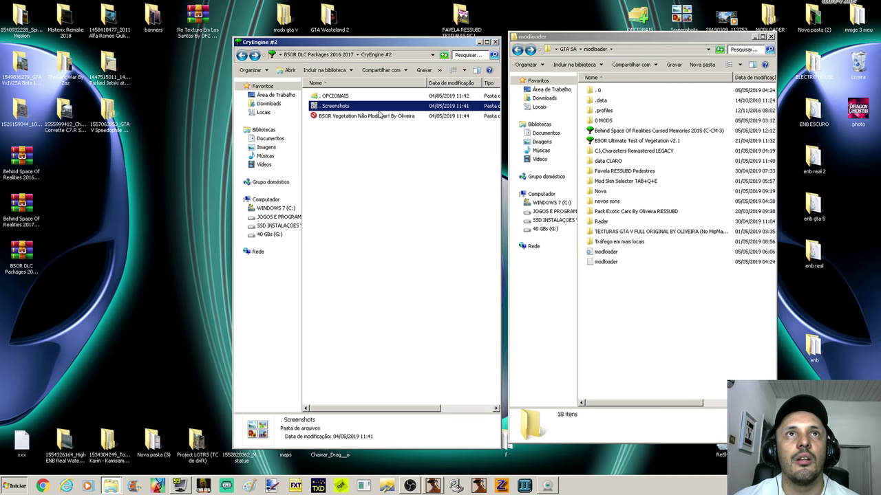
- Look into the OPCIONAIS folder and undo the accidental move of the Screenshots folder into it
{"action": "left_click_drag", "start_coordinate": [372, 106], "coordinate": [373, 97]}
{"action": "double_click", "coordinate": [374, 97]}
{"action": "right_click", "coordinate": [397, 220]}
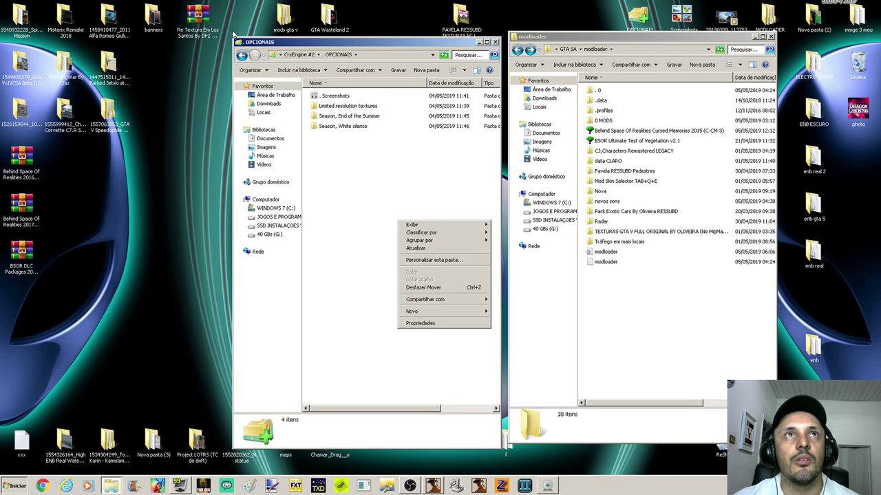
{"action": "left_click", "coordinate": [243, 57]}
{"action": "right_click", "coordinate": [401, 188]}
{"action": "left_click", "coordinate": [440, 262]}
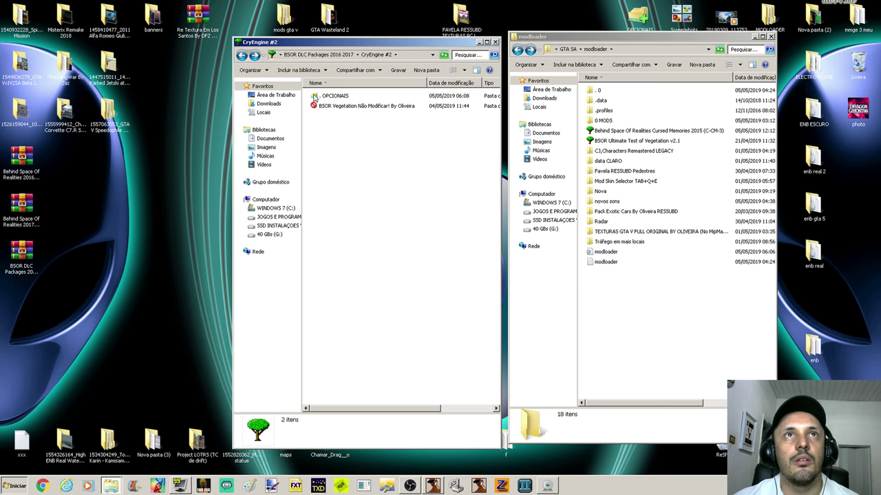
- Examine the contents of the BSOR Vegetation Não Modificar! By Oliveira folder and return to CryEngine #2
{"action": "left_click", "coordinate": [340, 117]}
{"action": "double_click", "coordinate": [340, 117]}
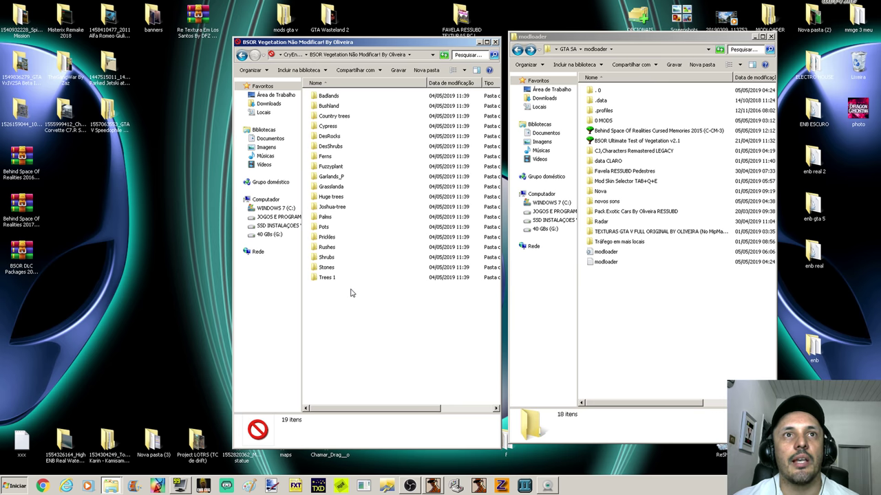
{"action": "left_click_drag", "start_coordinate": [354, 289], "coordinate": [357, 100]}
{"action": "left_click", "coordinate": [242, 55]}
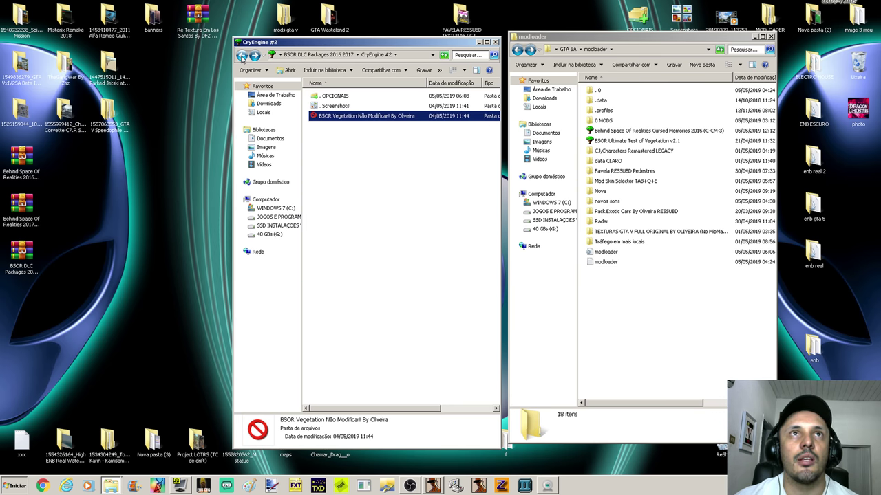
- Move the CryEngine #2 folder from BSOR DLC Packages 2016 2017 into modloader and switch back to GTA San Andreas
{"action": "left_click", "coordinate": [241, 55]}
{"action": "left_click_drag", "start_coordinate": [349, 138], "coordinate": [656, 358]}
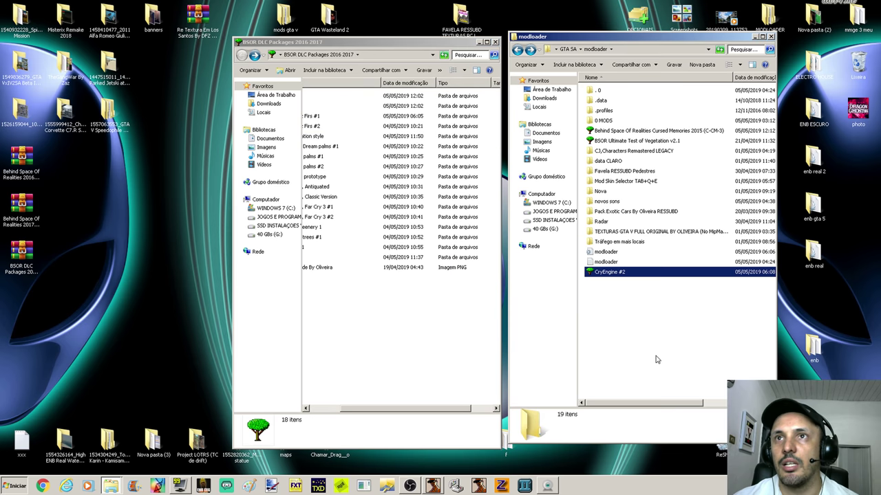
{"action": "left_click", "coordinate": [430, 485]}
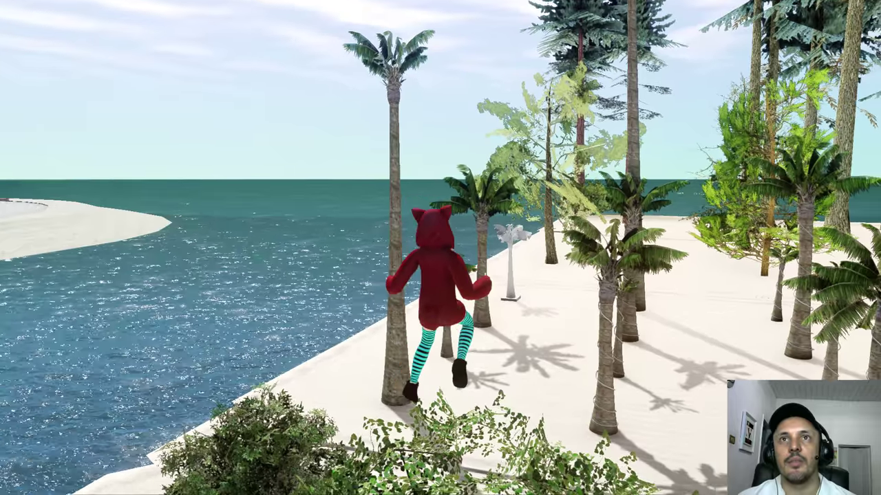
- Disable the CryEngine #2 mod in the game's mod configuration and resume the game to compare the vegetation
{"action": "key", "text": "Up"}
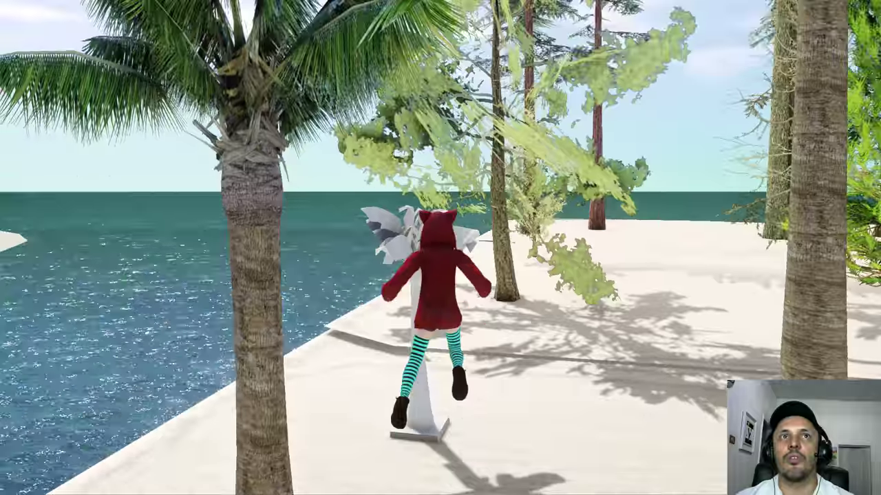
{"action": "key", "text": "Escape"}
{"action": "key", "text": "Up"}
{"action": "key", "text": "Return"}
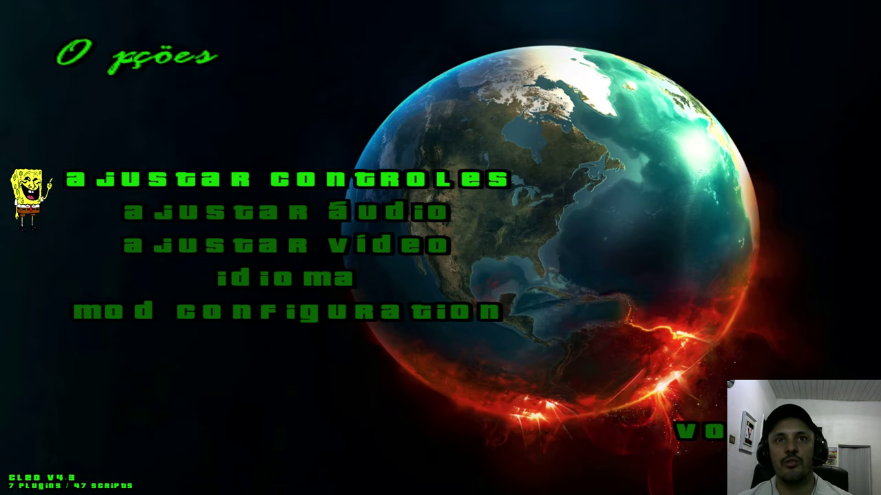
{"action": "key", "text": "Up"}
{"action": "key", "text": "Up"}
{"action": "key", "text": "Return"}
{"action": "key", "text": "Up"}
{"action": "key", "text": "Up"}
{"action": "key", "text": "Return"}
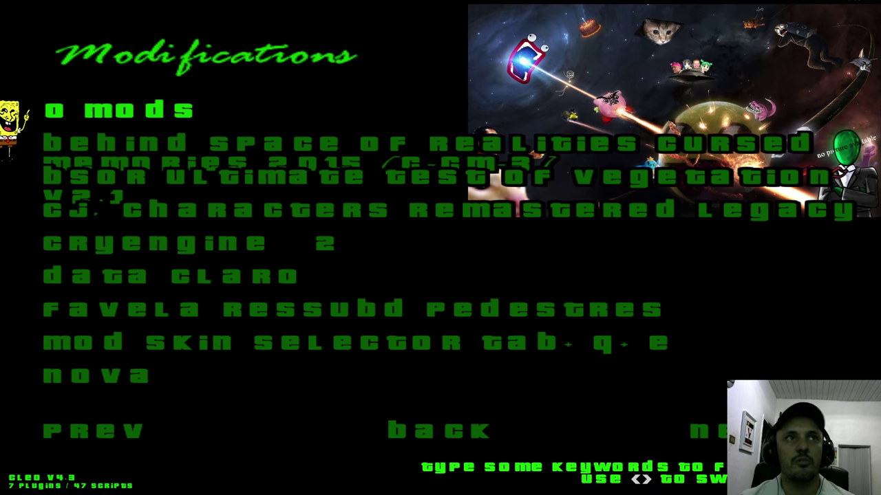
{"action": "key", "text": "Return"}
{"action": "key", "text": "Escape"}
{"action": "key", "text": "Escape"}
{"action": "key", "text": "Escape"}
{"action": "key", "text": "Escape"}
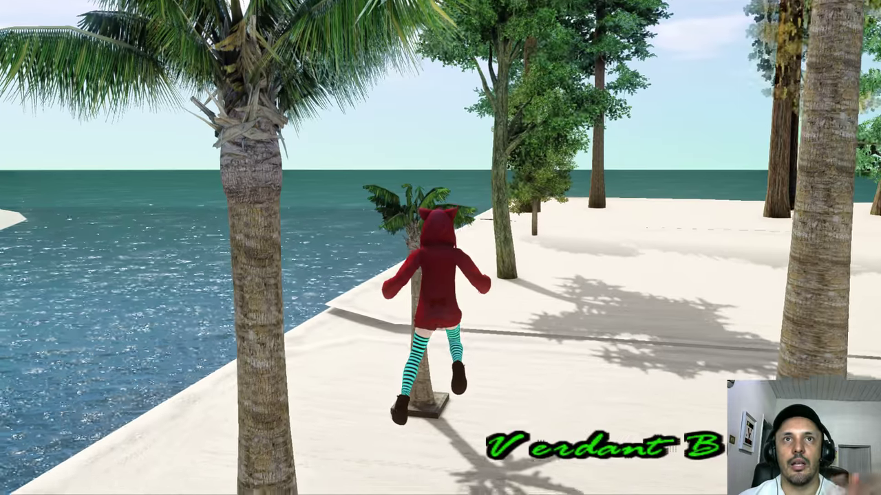
{"action": "key", "text": "w"}
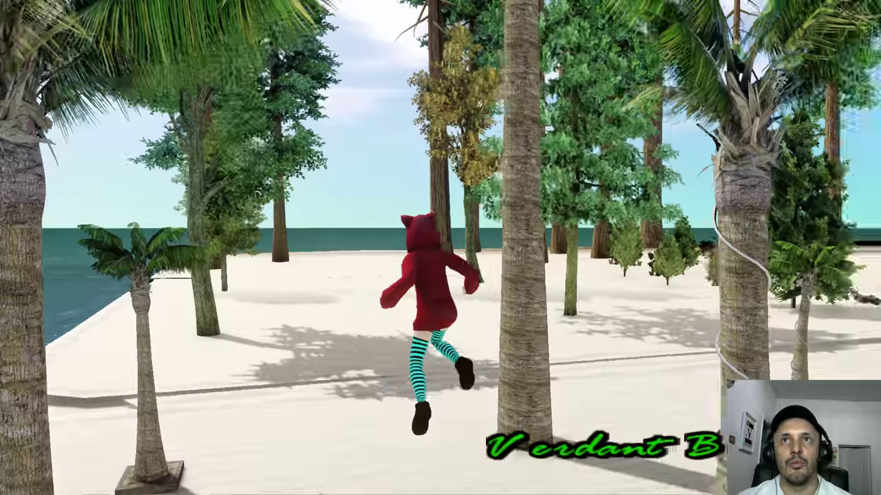
{"action": "key", "text": "w"}
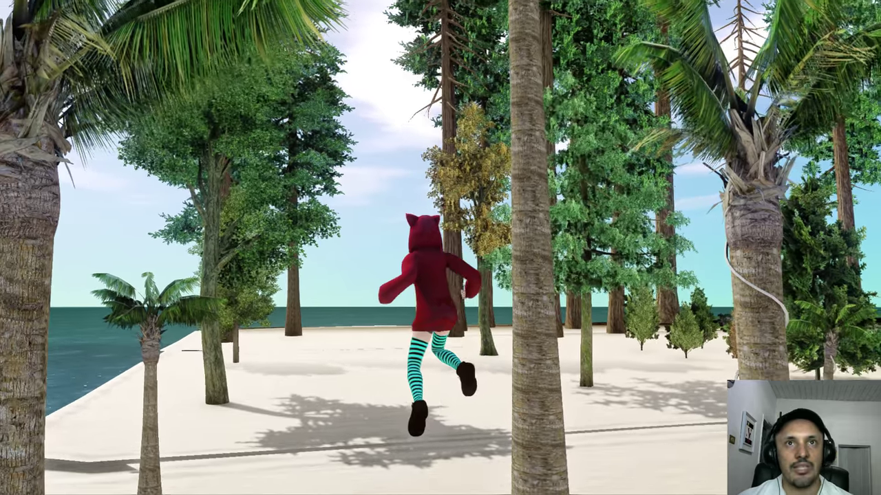
{"action": "key", "text": "w"}
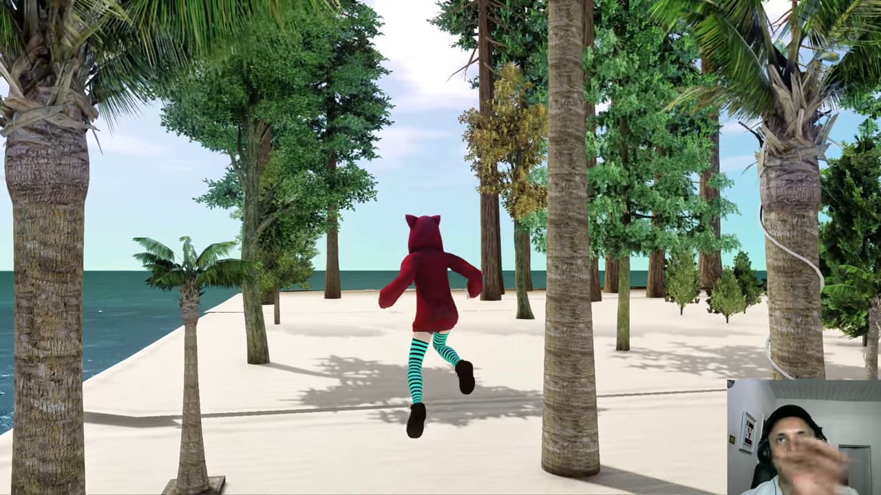
{"action": "key", "text": "w"}
- Enable the CryEngine #2 mod again in the game's mod configuration and resume the game
{"action": "key", "text": "Escape"}
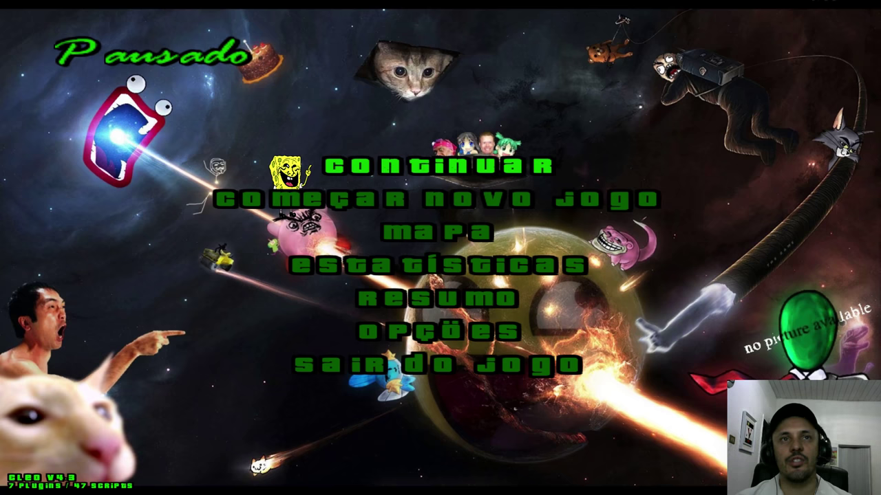
{"action": "key", "text": "Up"}
{"action": "key", "text": "Return"}
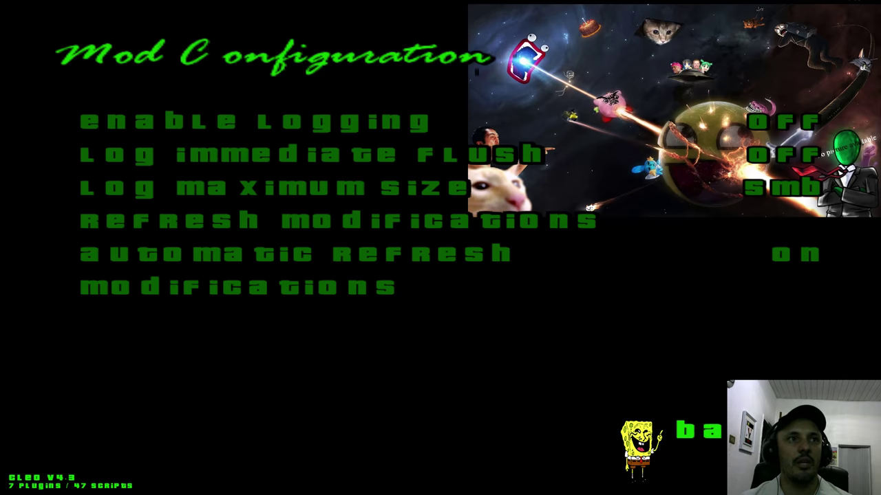
{"action": "key", "text": "Up"}
{"action": "key", "text": "Return"}
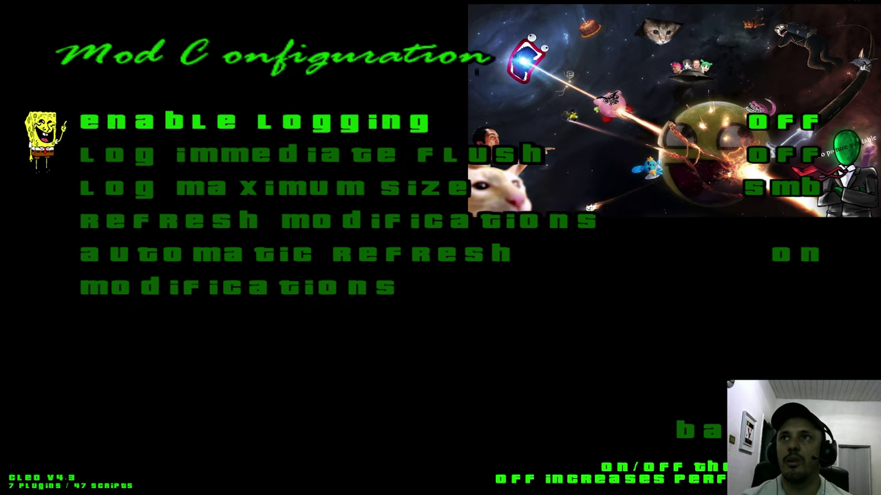
{"action": "key", "text": "Escape"}
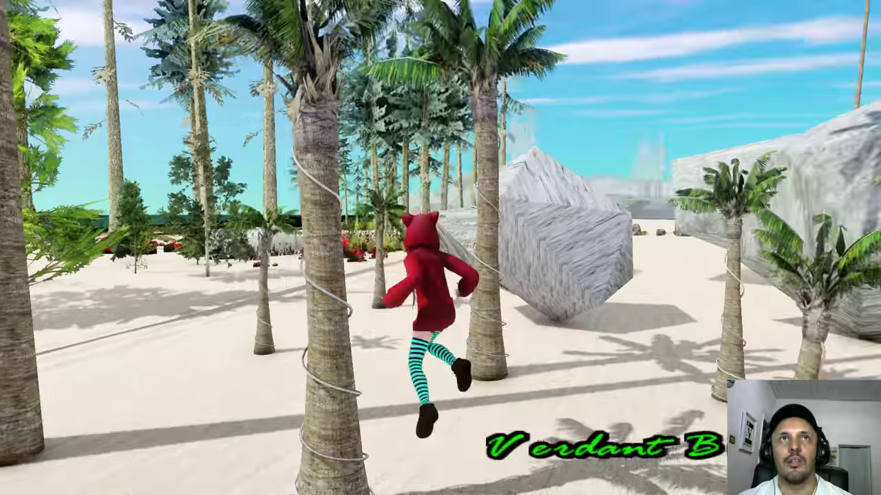
{"action": "key", "text": "space"}
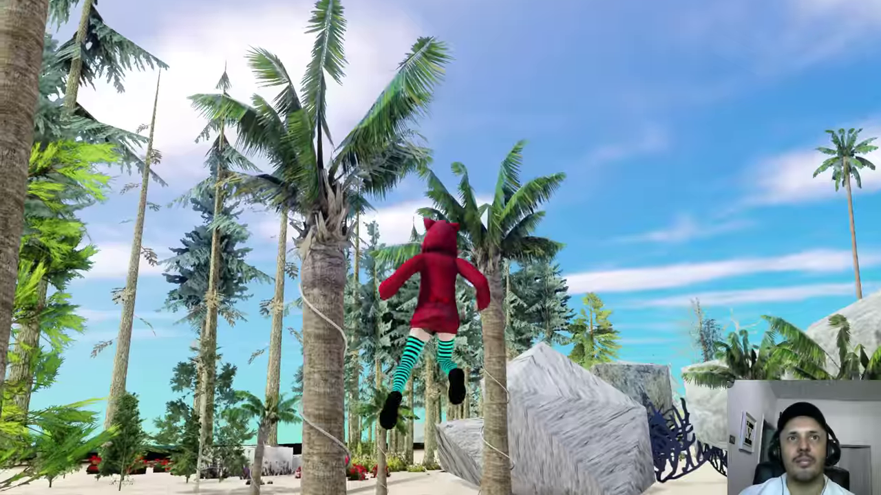
- Examine the CryEngine #2 dry shrubs, banana plants, rocks, conifers and fallen logs while moving through the vegetation area
{"action": "key", "text": "w"}
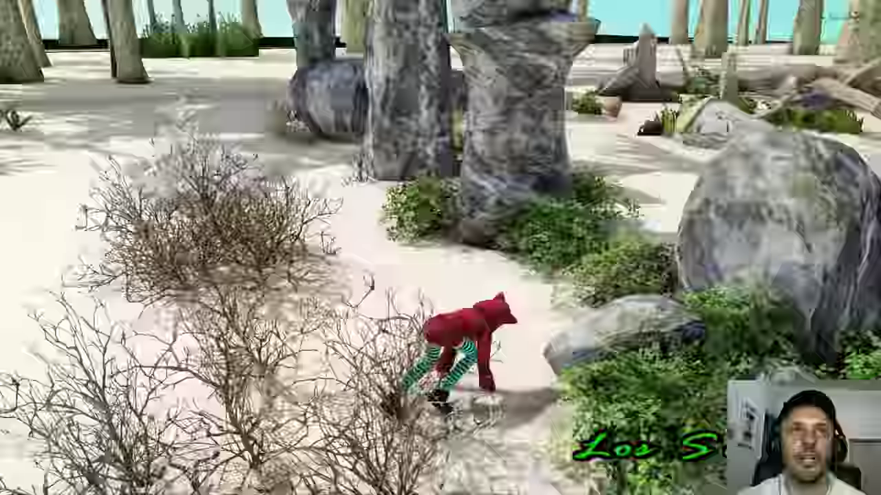
{"action": "key", "text": "a"}
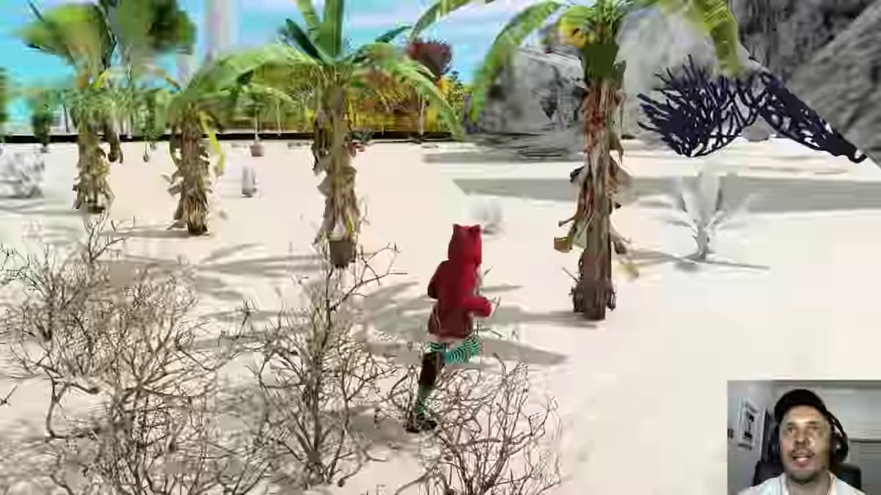
{"action": "key", "text": "Right"}
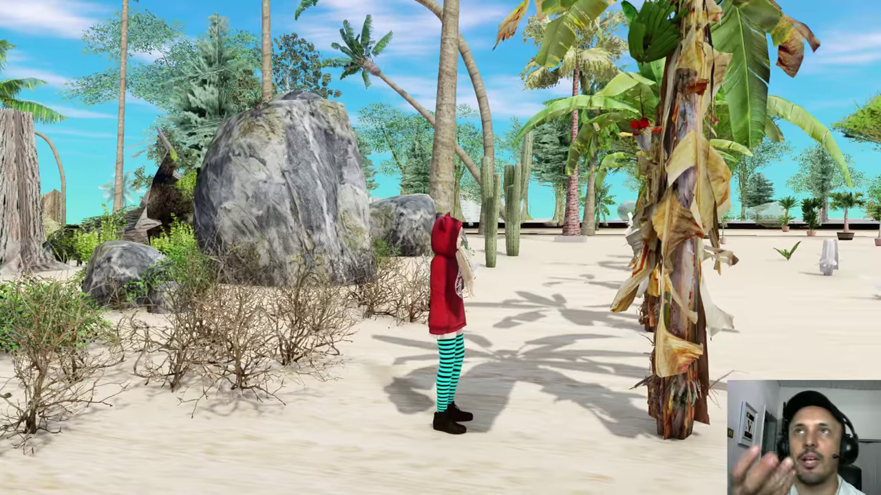
{"action": "key", "text": "d"}
{"action": "key", "text": "Right"}
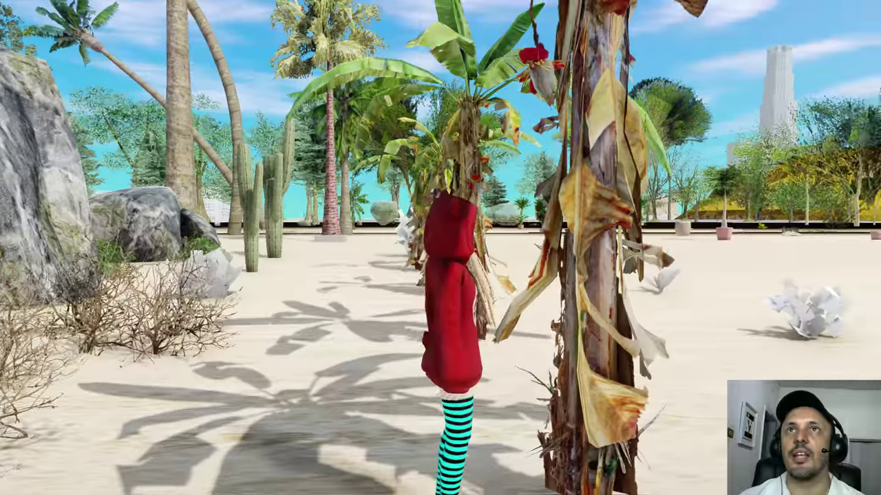
{"action": "key", "text": "Left"}
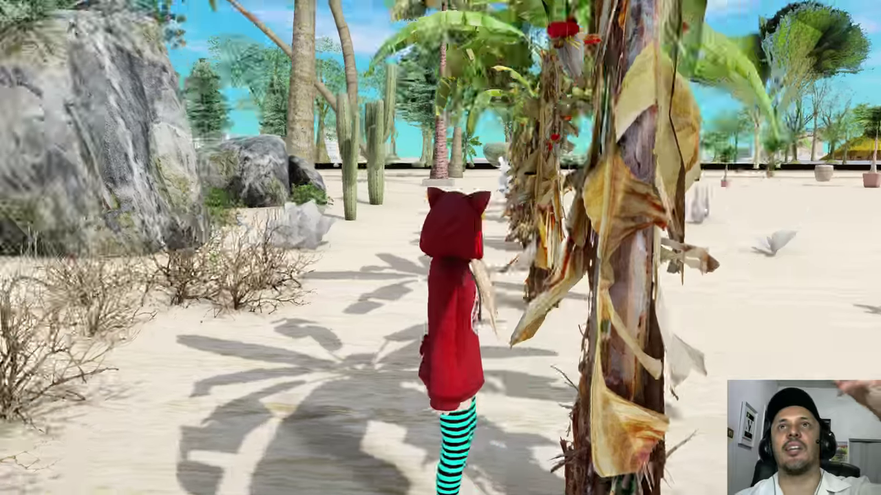
{"action": "key", "text": "Right"}
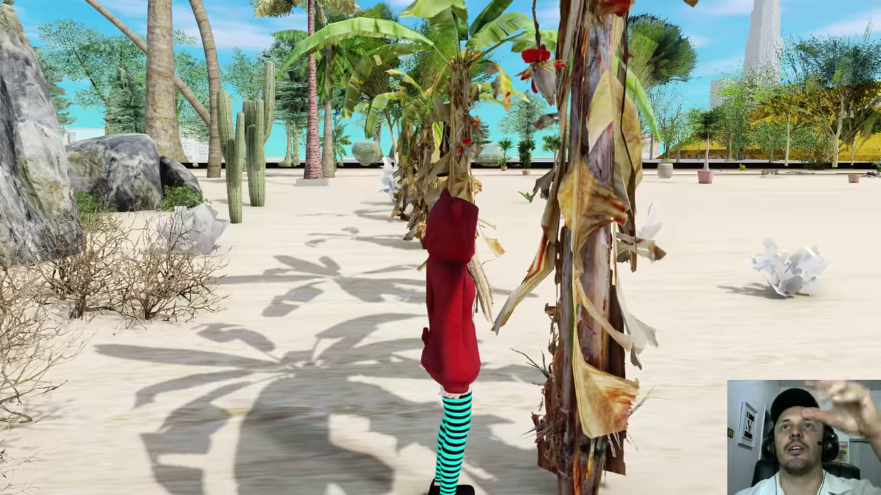
{"action": "key", "text": "Right"}
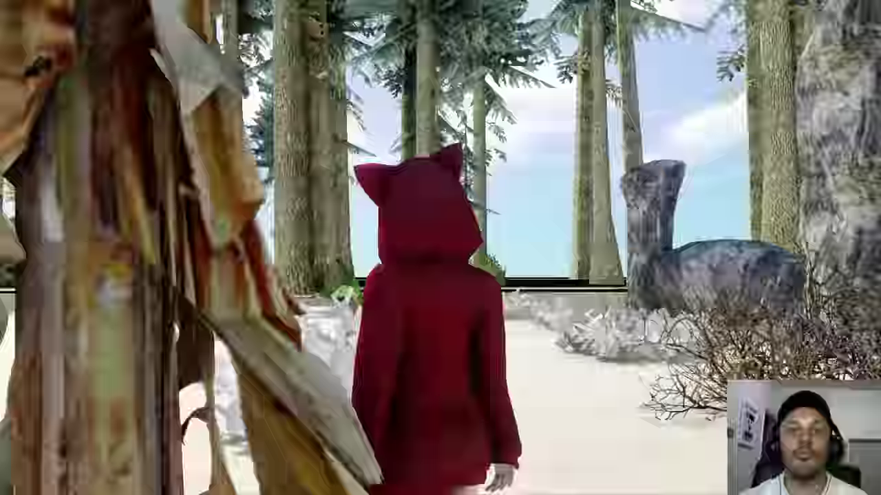
{"action": "key", "text": "Up"}
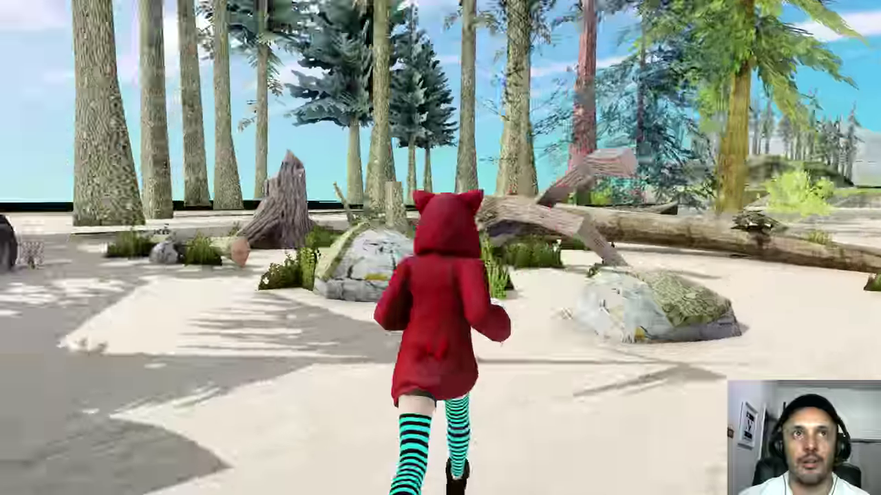
{"action": "key", "text": "Up"}
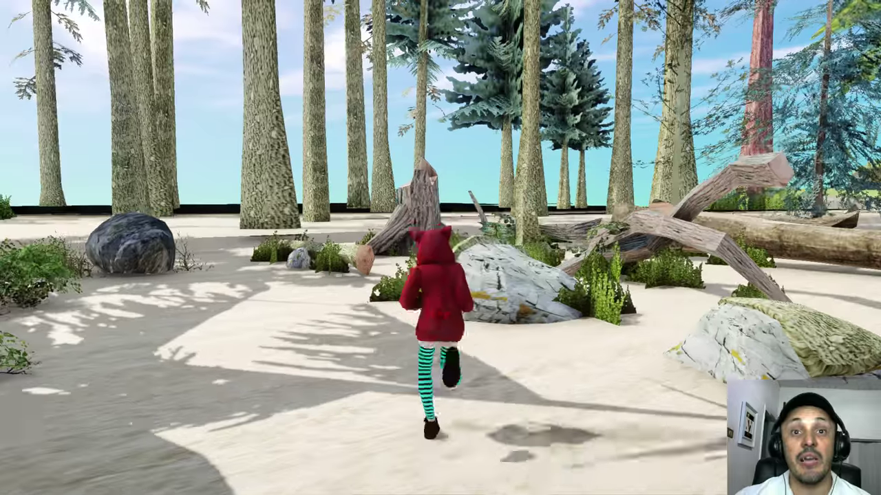
{"action": "key", "text": "Right"}
{"action": "key", "text": "Up"}
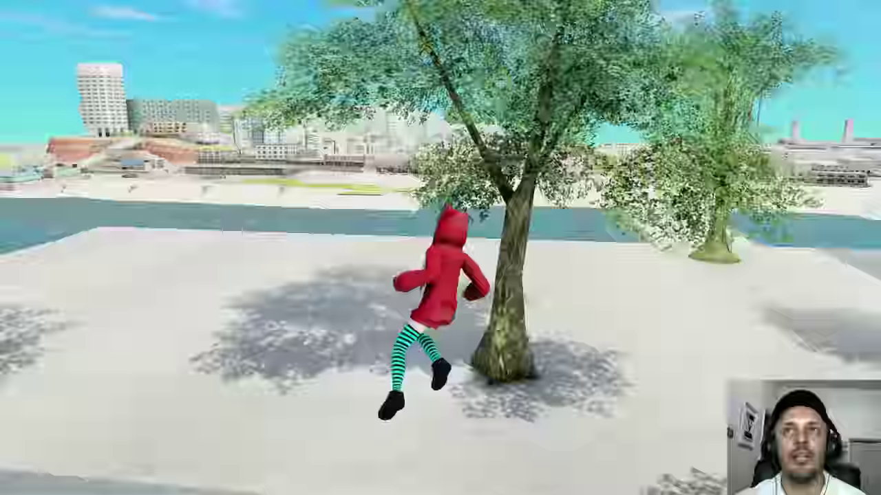
- Resume the paused game and examine the shoreline trees, palms, cacti, shrubs and redwood forest
{"action": "key", "text": "Escape"}
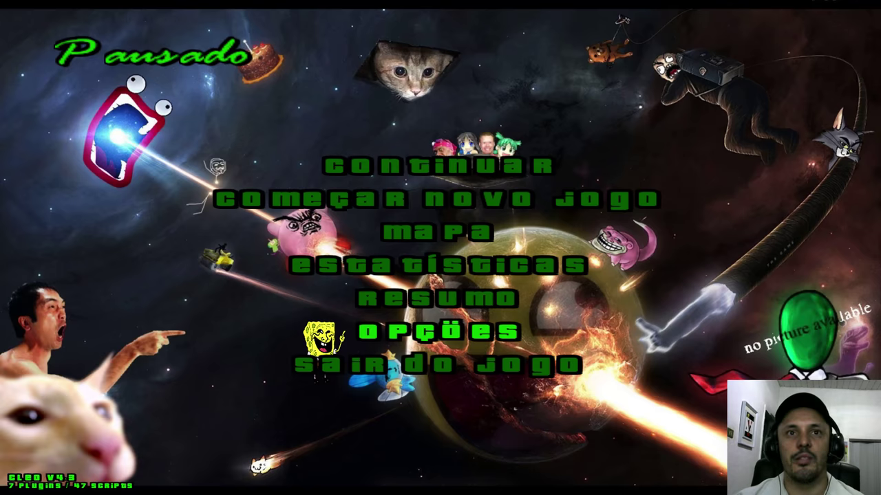
{"action": "key", "text": "Escape"}
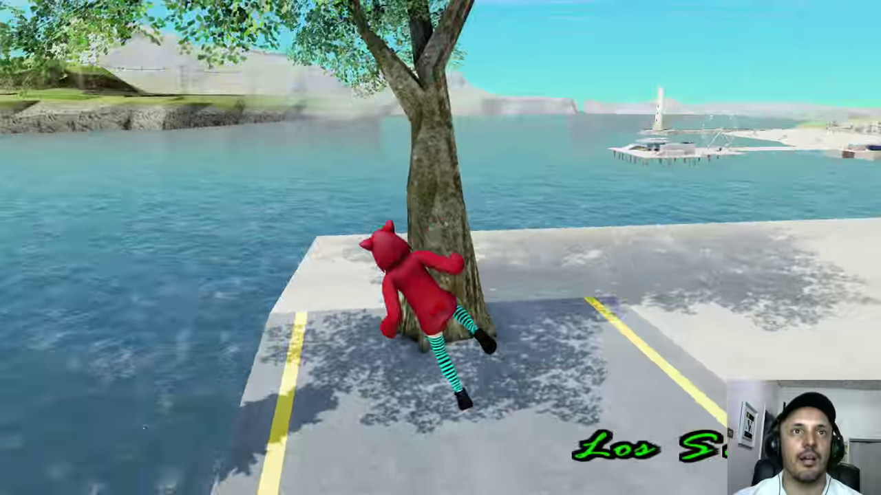
{"action": "key", "text": "w"}
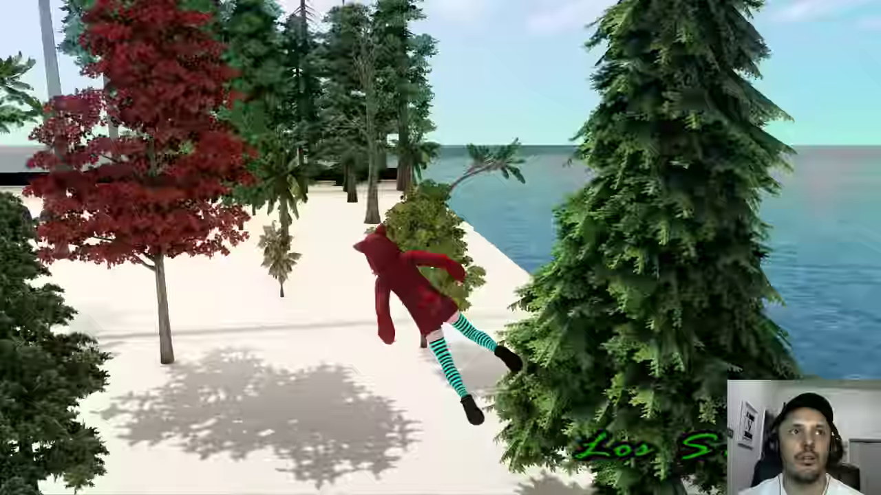
{"action": "key", "text": "w"}
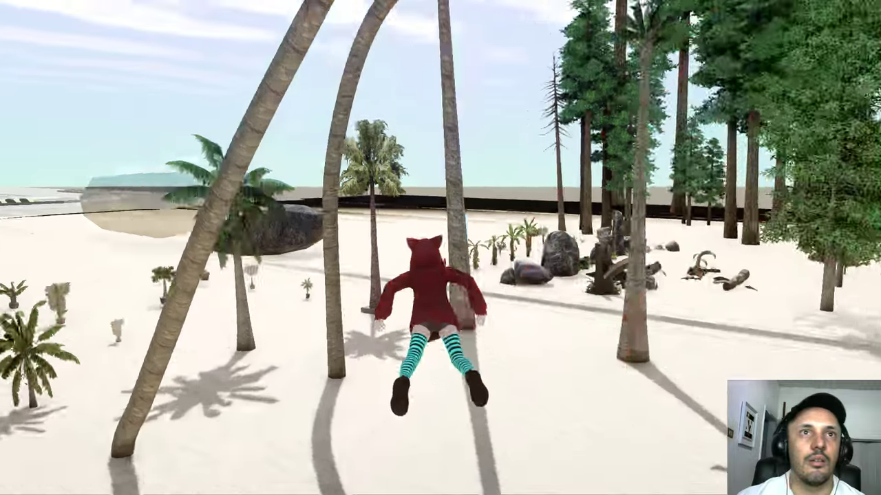
{"action": "key", "text": "w"}
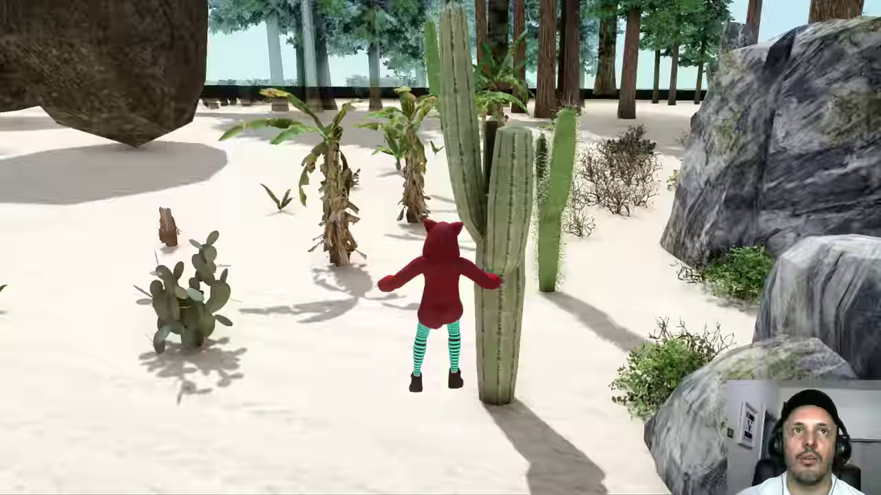
{"action": "key", "text": "w"}
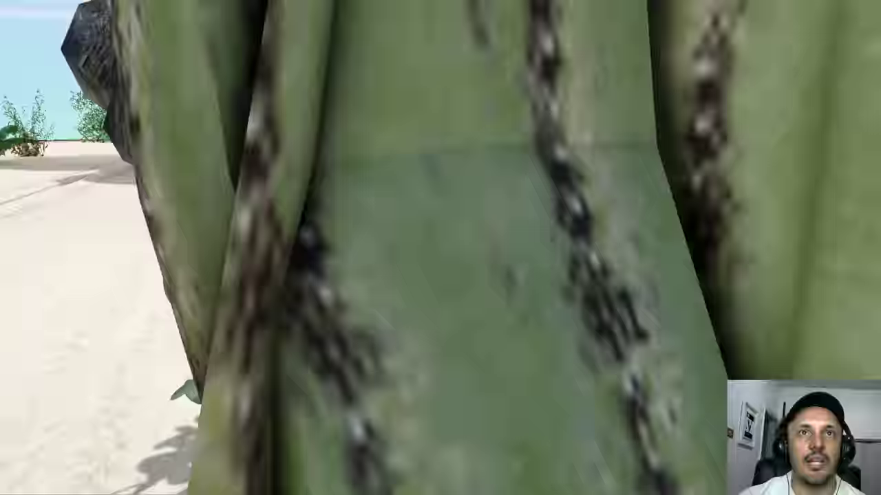
{"action": "key", "text": "w"}
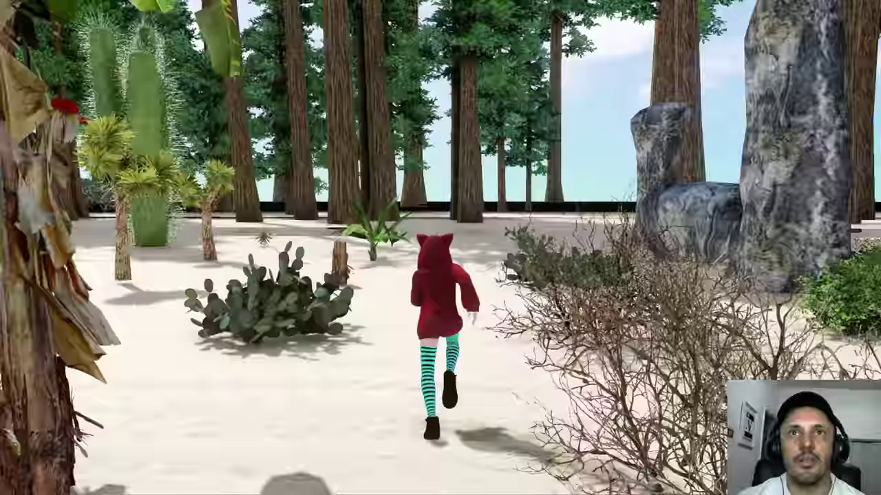
- Switch to the modloader folder and move Behind Space Of Realities GTA V 2017 - Five Stars (C-FS-1) into it from its .0 subfolder
{"action": "key", "text": "super"}
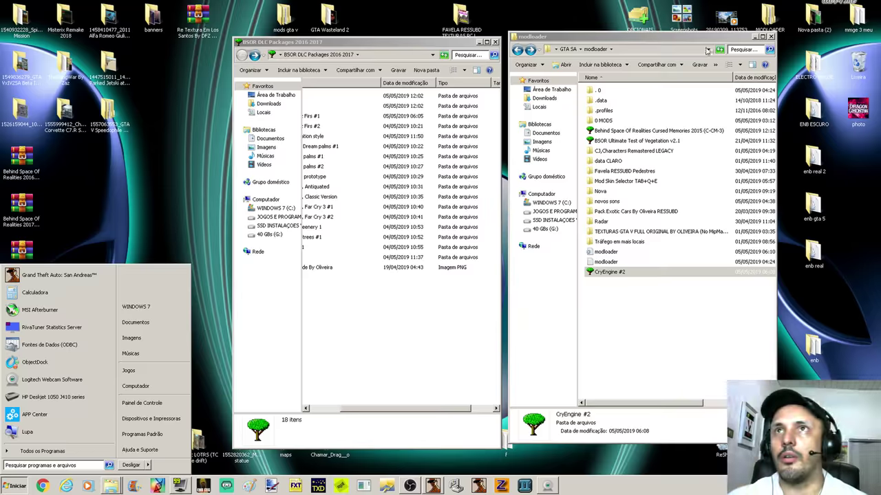
{"action": "left_click", "coordinate": [684, 134]}
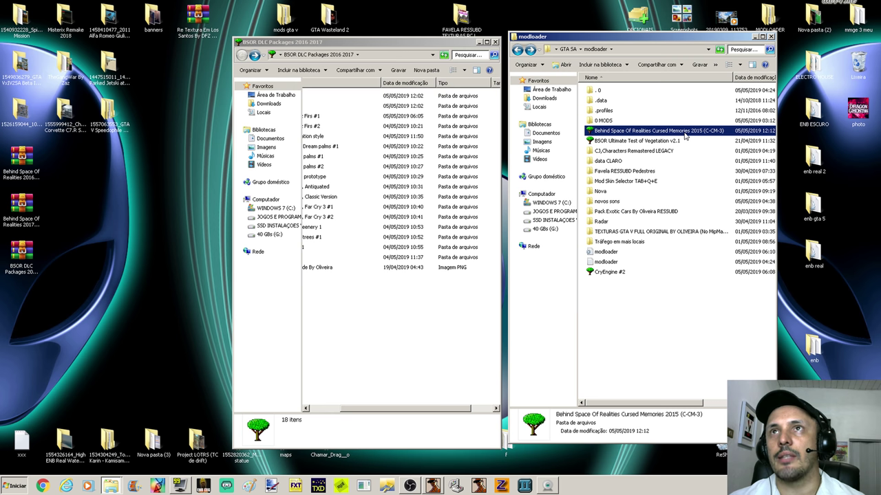
{"action": "double_click", "coordinate": [671, 94]}
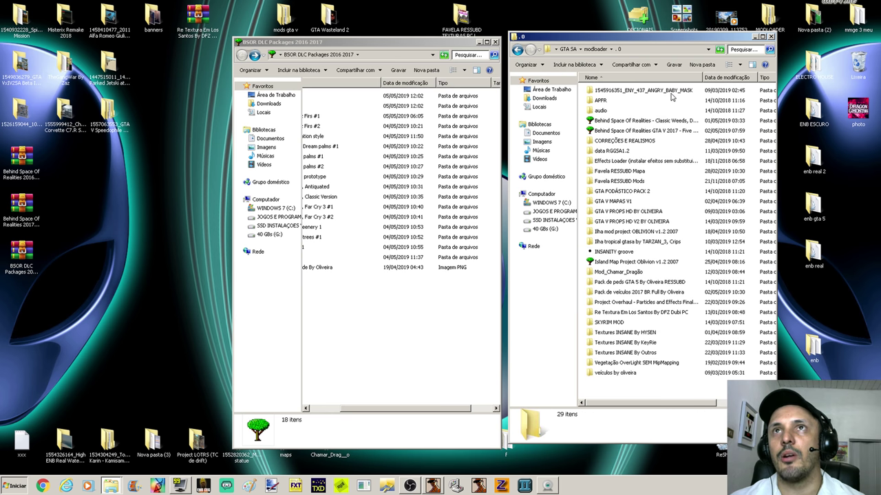
{"action": "right_click", "coordinate": [676, 131]}
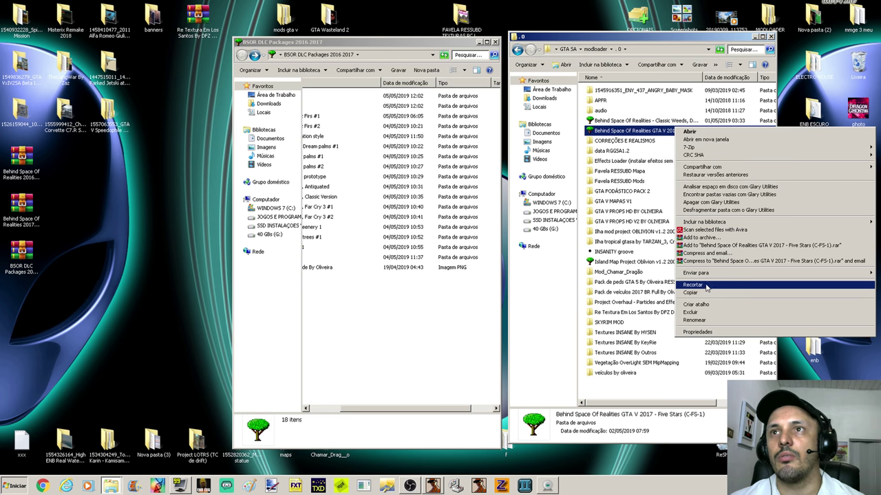
{"action": "left_click", "coordinate": [694, 286]}
{"action": "left_click", "coordinate": [520, 53]}
{"action": "right_click", "coordinate": [662, 308]}
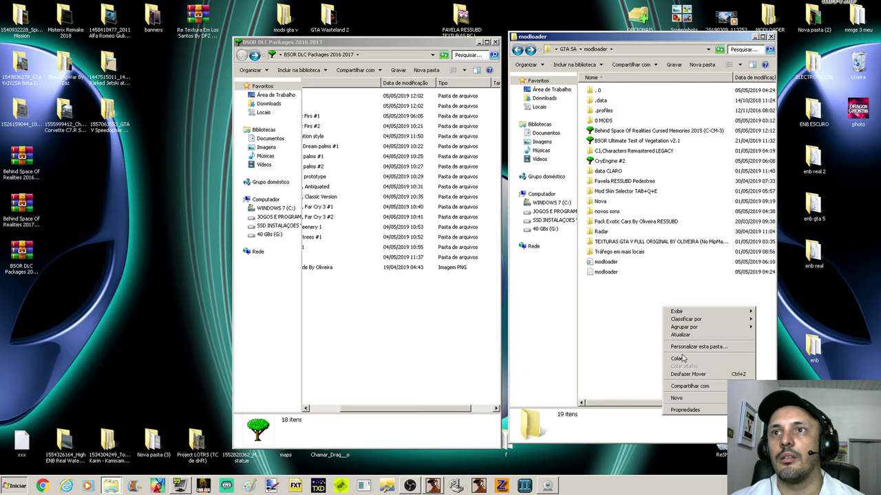
{"action": "left_click", "coordinate": [682, 335]}
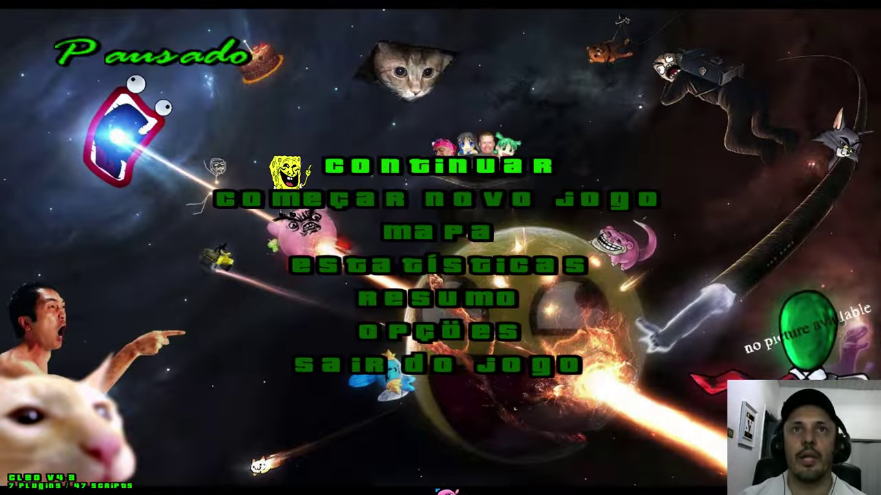
- Resume GTA San Andreas and fly over the sand, hillside and shoreline to examine the vegetation with the Five Stars package
{"action": "key", "text": "Escape"}
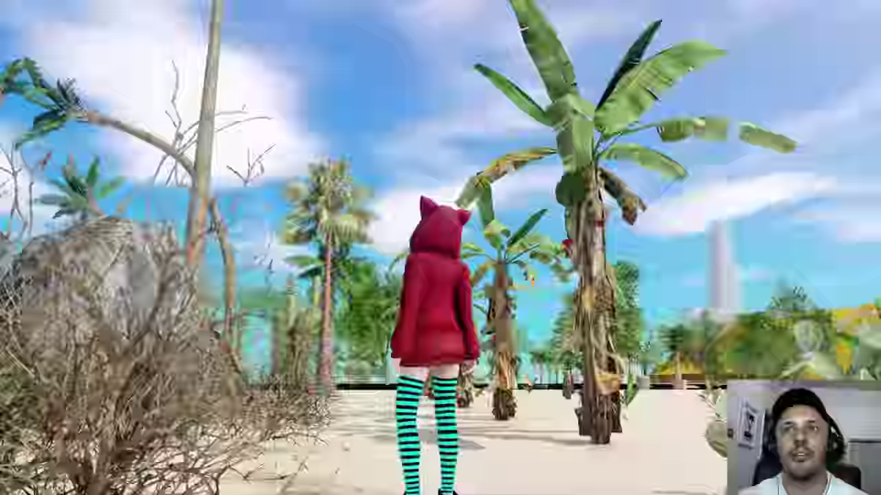
{"action": "key", "text": "space"}
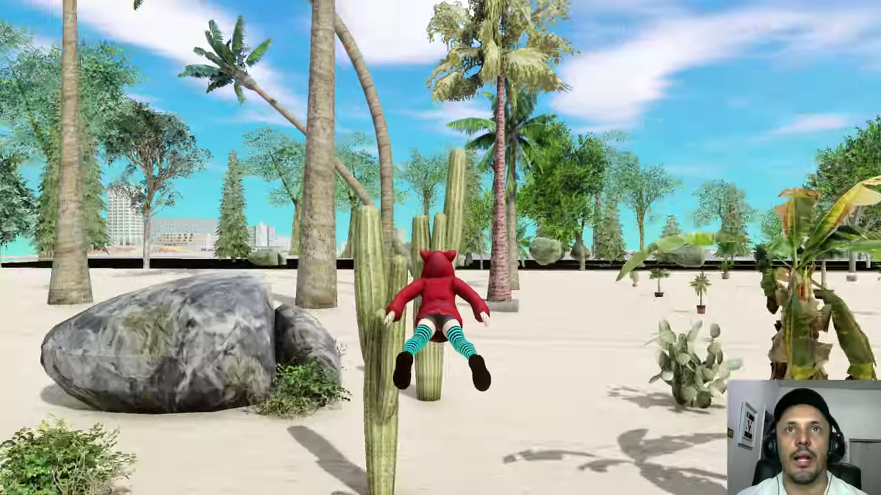
{"action": "key", "text": "space"}
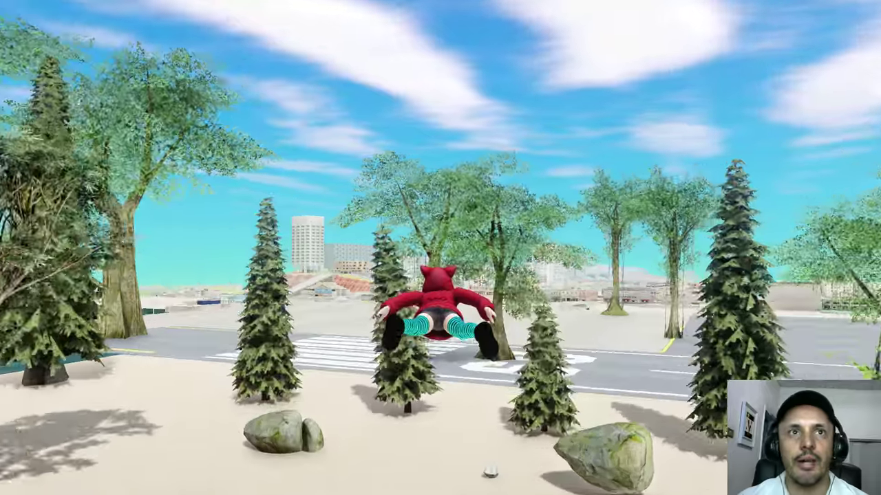
{"action": "key", "text": "d"}
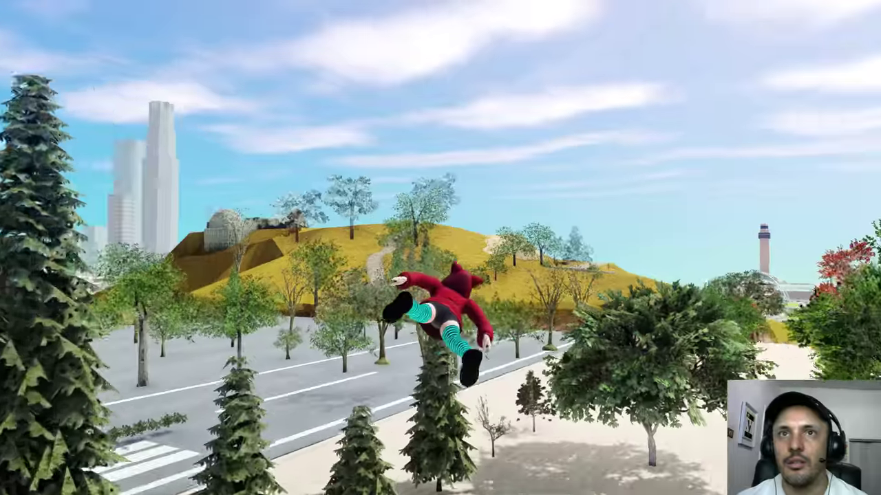
{"action": "key", "text": "d"}
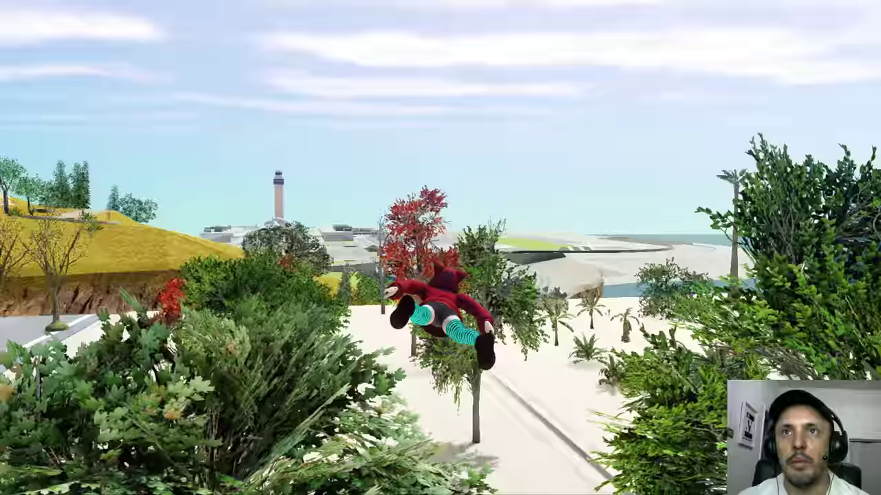
{"action": "key", "text": "d"}
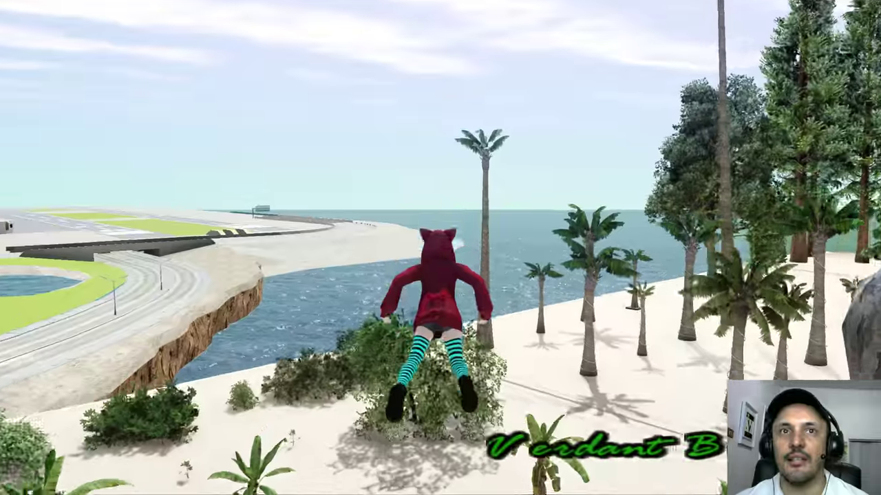
{"action": "key", "text": "d"}
{"action": "key", "text": "d"}
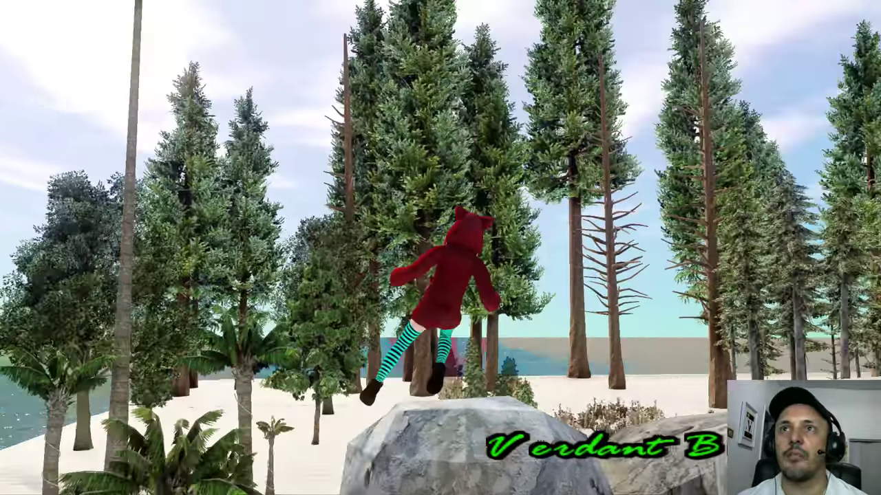
{"action": "key", "text": "d"}
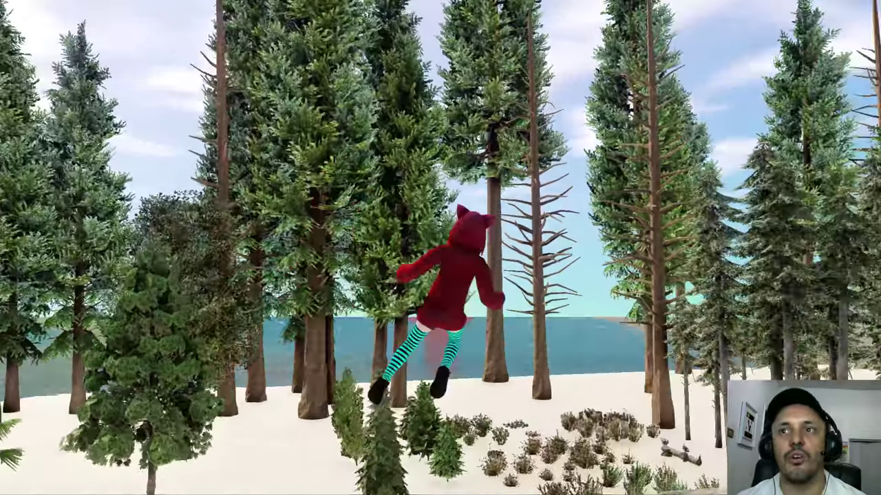
{"action": "key", "text": "d"}
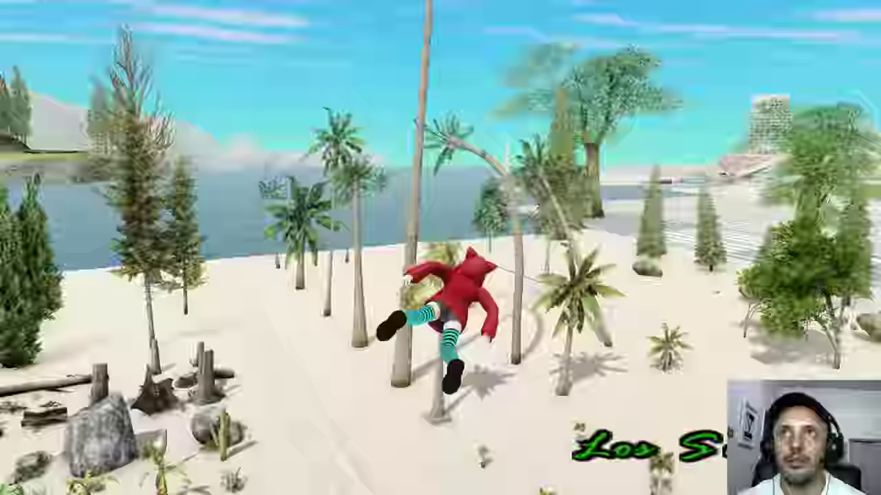
{"action": "key", "text": "w"}
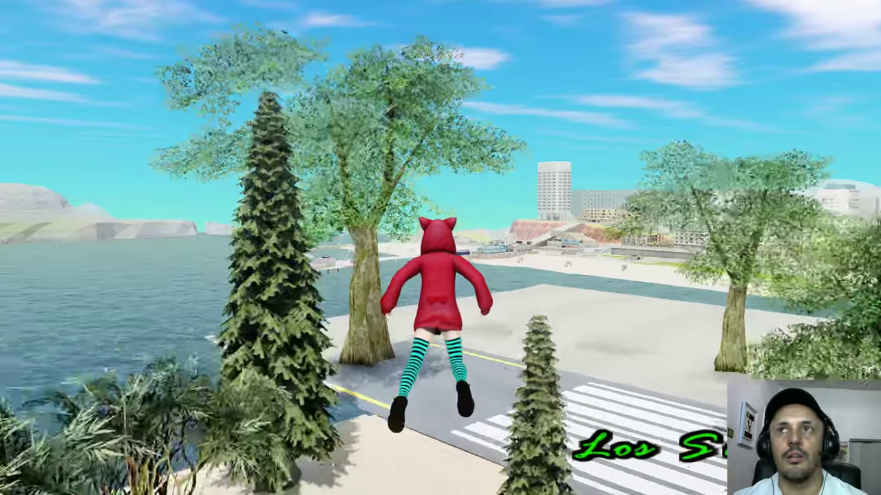
- Pause the game, switch to the modloader folder and move CryEngine #2 out of it into the BSOR DLC Packages 2016 2017 folder
{"action": "key", "text": "Escape"}
{"action": "key", "text": "super"}
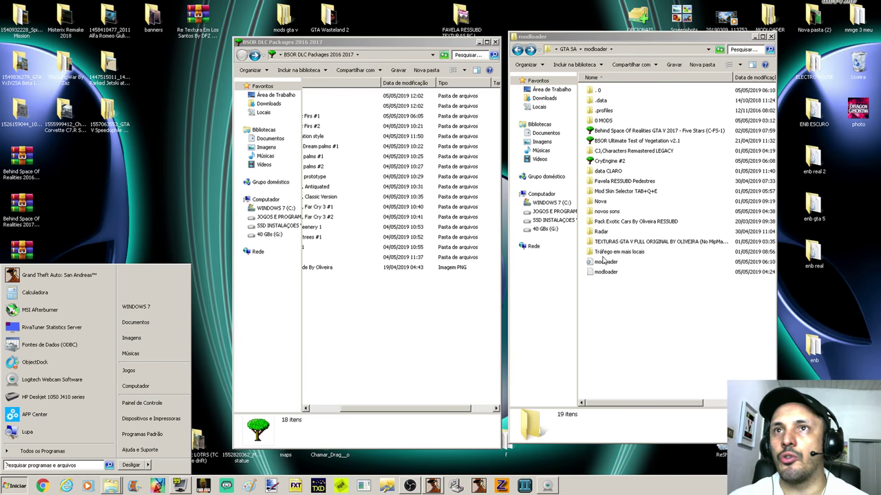
{"action": "left_click", "coordinate": [633, 161]}
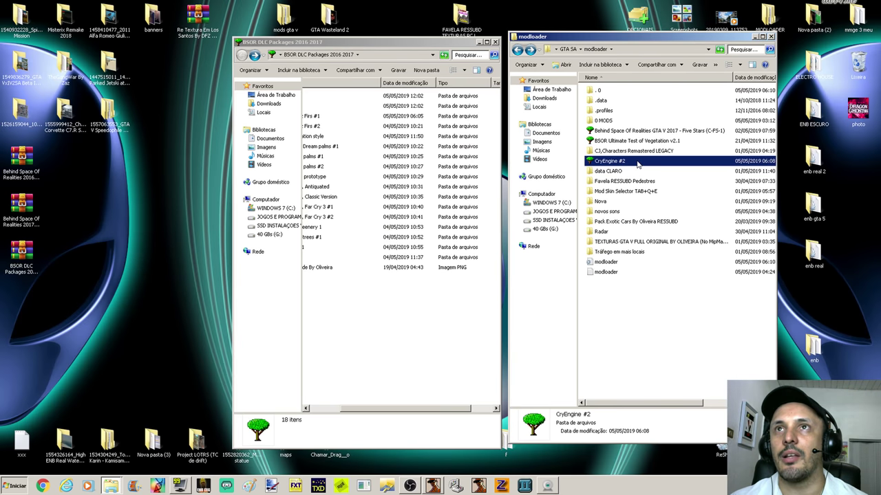
{"action": "left_click_drag", "start_coordinate": [641, 163], "coordinate": [406, 356]}
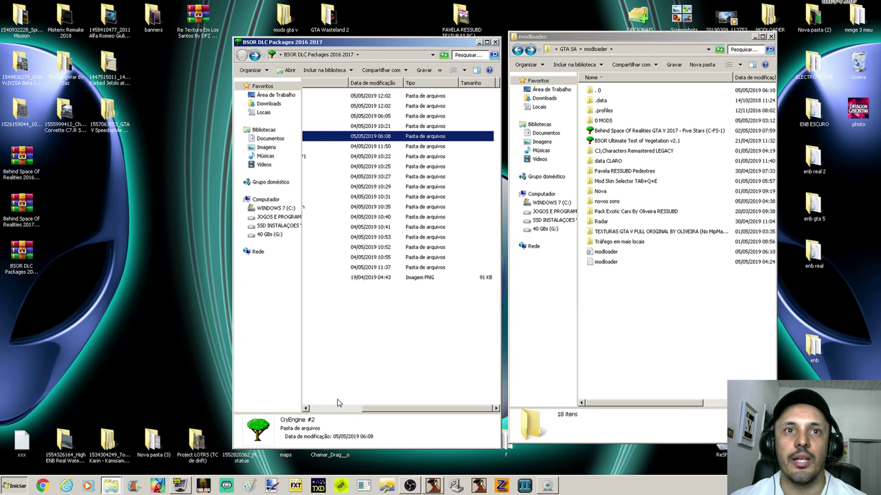
- Resume GTA San Andreas and examine the trees around the Los Santos parking area with only the Five Stars package
{"action": "key", "text": "alt+Tab"}
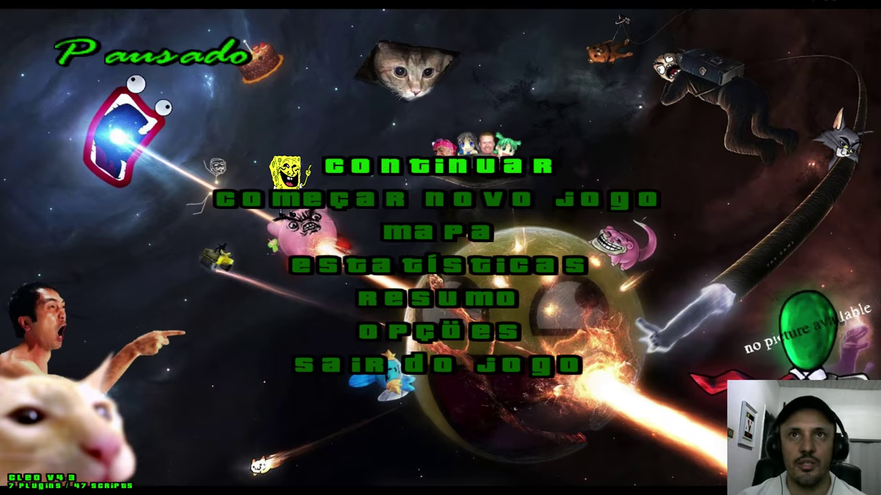
{"action": "key", "text": "Escape"}
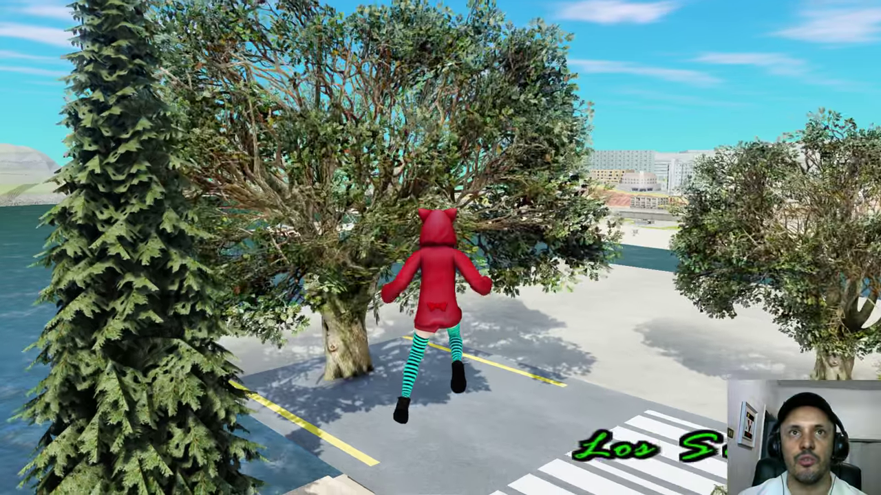
{"action": "key", "text": "w"}
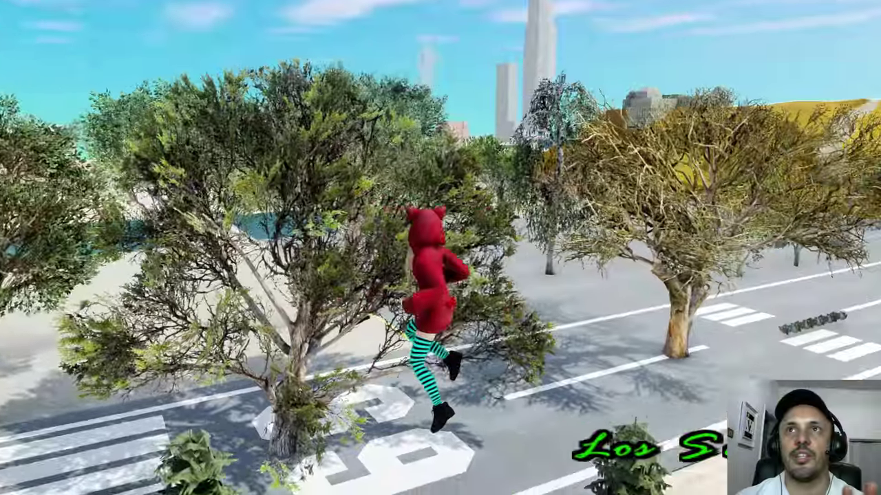
{"action": "key", "text": "w"}
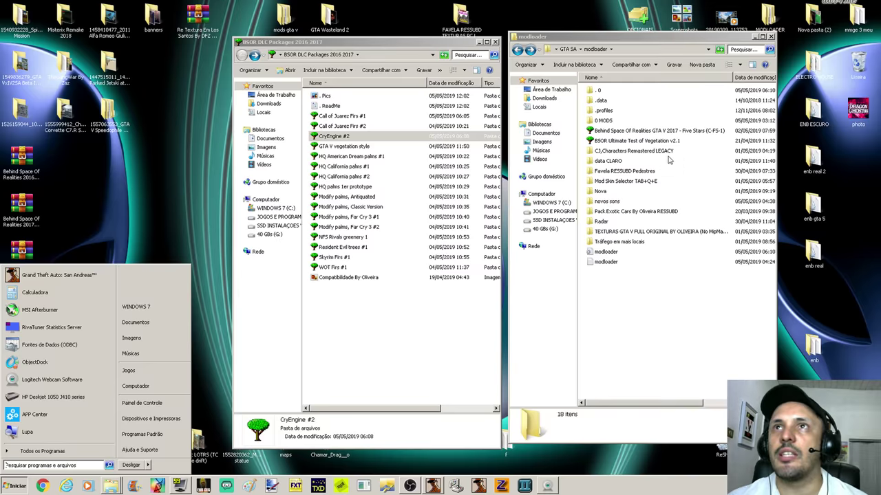
- Examine the Limited resolution textures options inside the Five Stars package's .OPCIONAIS folder, and return to the modloader folder
{"action": "double_click", "coordinate": [619, 130]}
{"action": "double_click", "coordinate": [609, 91]}
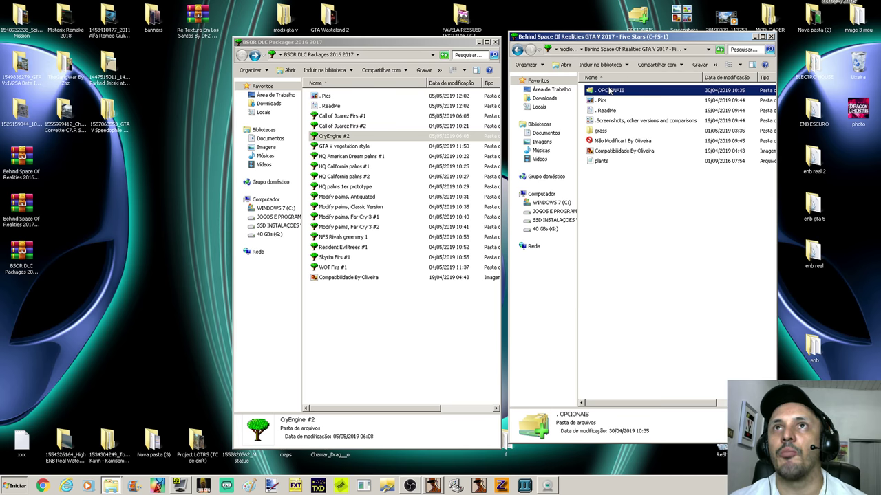
{"action": "left_click", "coordinate": [617, 90]}
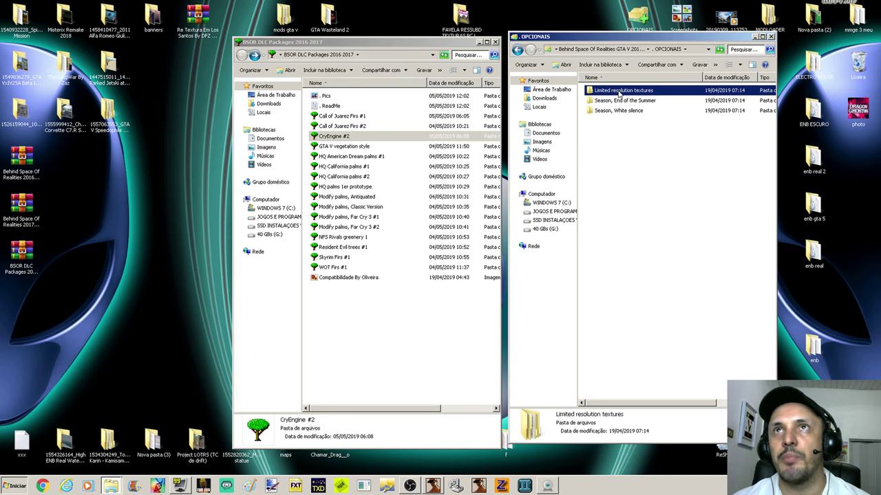
{"action": "double_click", "coordinate": [619, 92]}
{"action": "left_click", "coordinate": [618, 102]}
{"action": "left_click", "coordinate": [628, 91]}
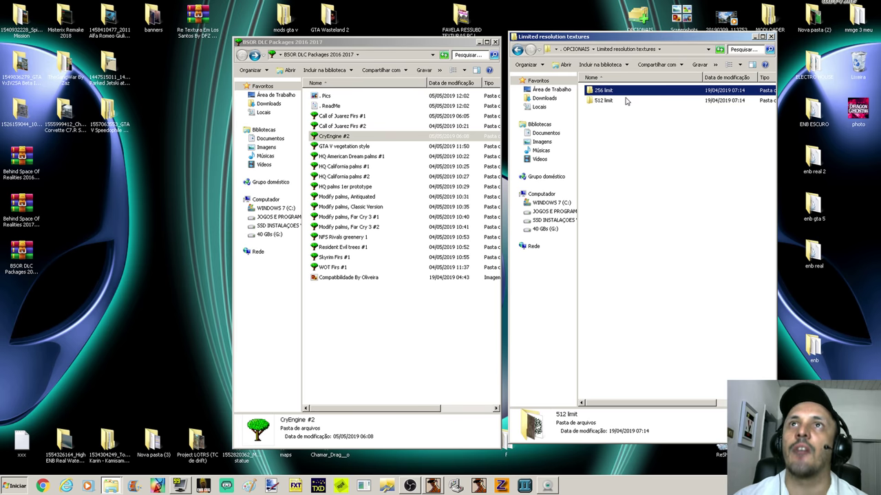
{"action": "left_click", "coordinate": [626, 100]}
{"action": "left_click", "coordinate": [517, 49]}
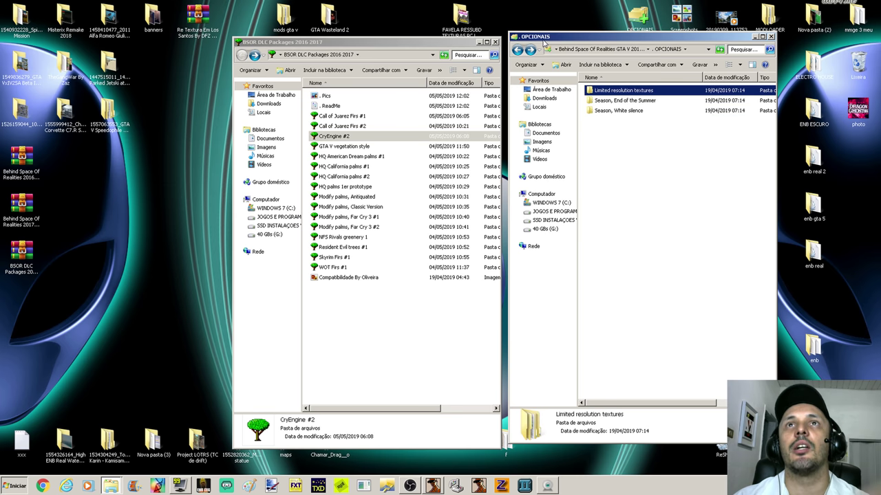
{"action": "left_click", "coordinate": [517, 50]}
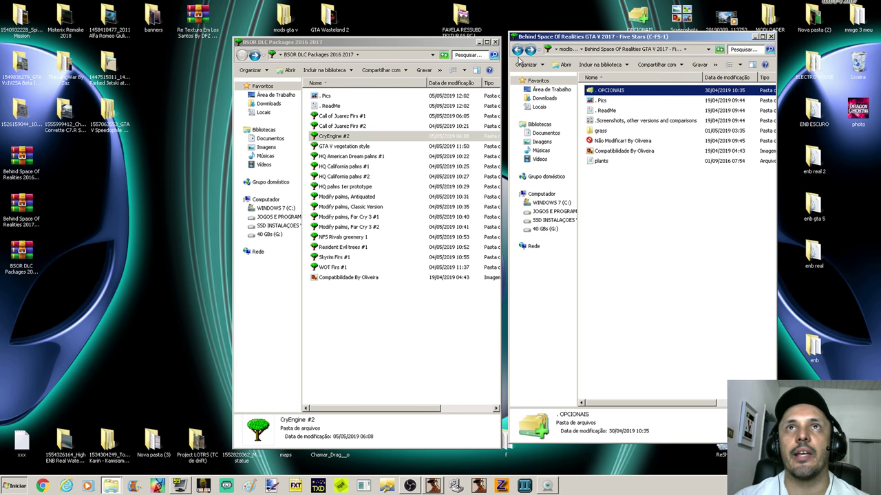
{"action": "left_click", "coordinate": [517, 51]}
- Move CryEngine #2 back into modloader and open the 256 limit textures within its .OPCIONAIS folder
{"action": "left_click", "coordinate": [342, 137]}
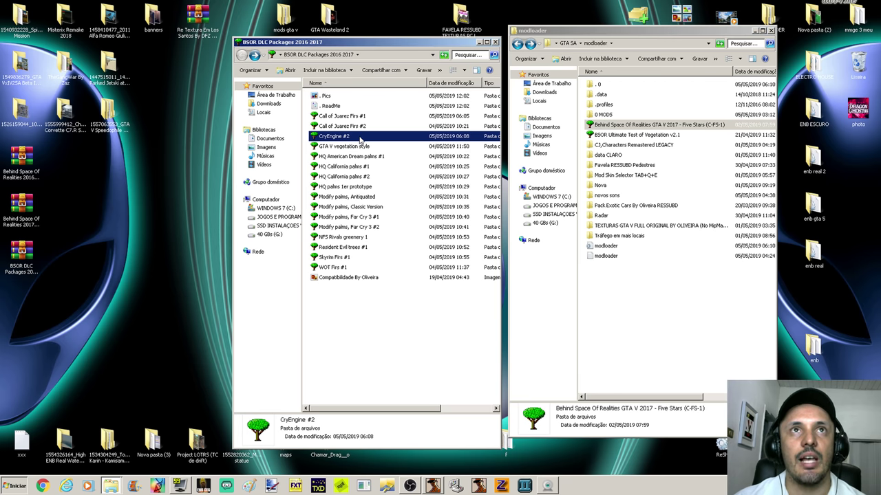
{"action": "left_click_drag", "start_coordinate": [683, 338], "coordinate": [679, 338]}
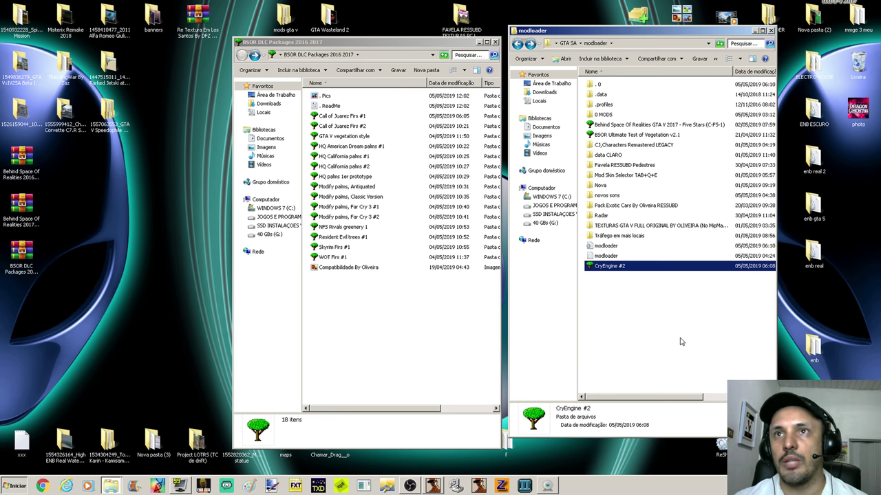
{"action": "double_click", "coordinate": [620, 267]}
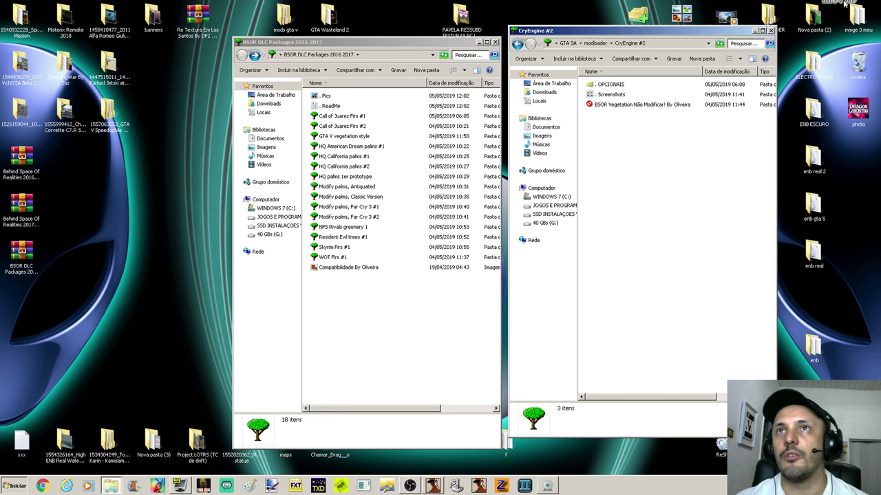
{"action": "double_click", "coordinate": [618, 85]}
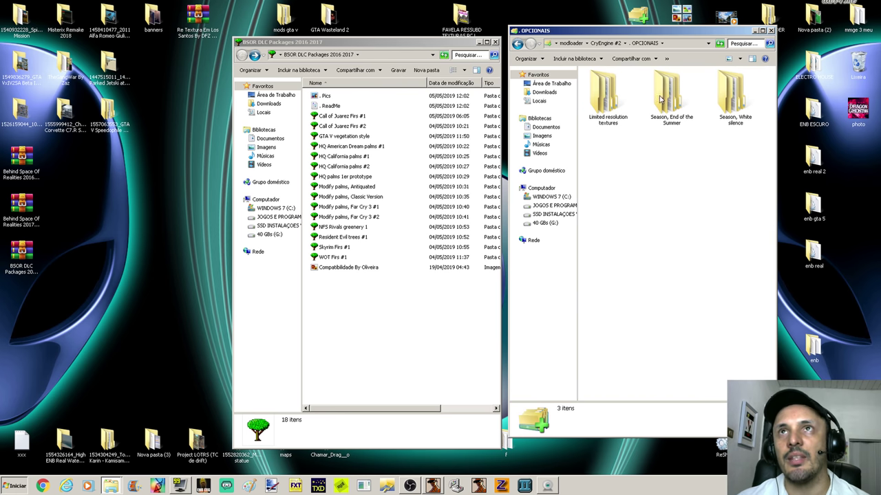
{"action": "left_click", "coordinate": [616, 102]}
{"action": "double_click", "coordinate": [608, 86]}
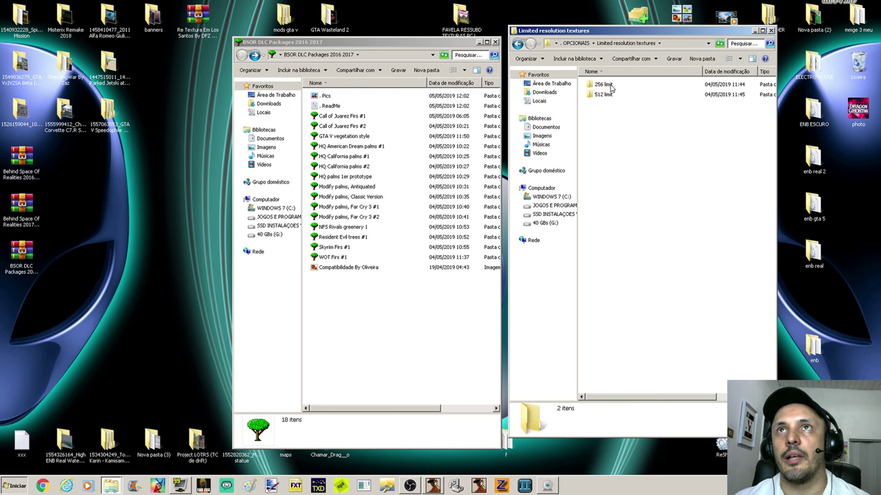
{"action": "double_click", "coordinate": [603, 85]}
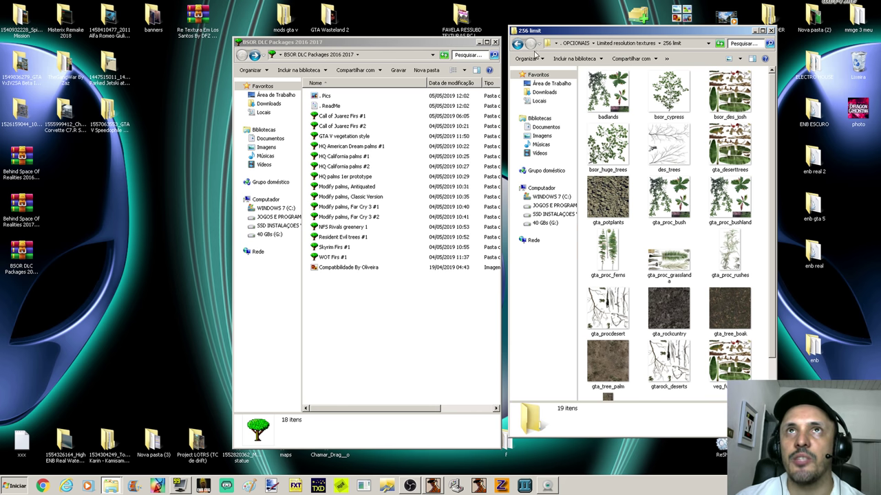
- Move the 256 limit folder from Limited resolution textures into the main CryEngine #2 folder
{"action": "left_click", "coordinate": [519, 44]}
{"action": "left_click", "coordinate": [520, 45]}
{"action": "left_click", "coordinate": [529, 44]}
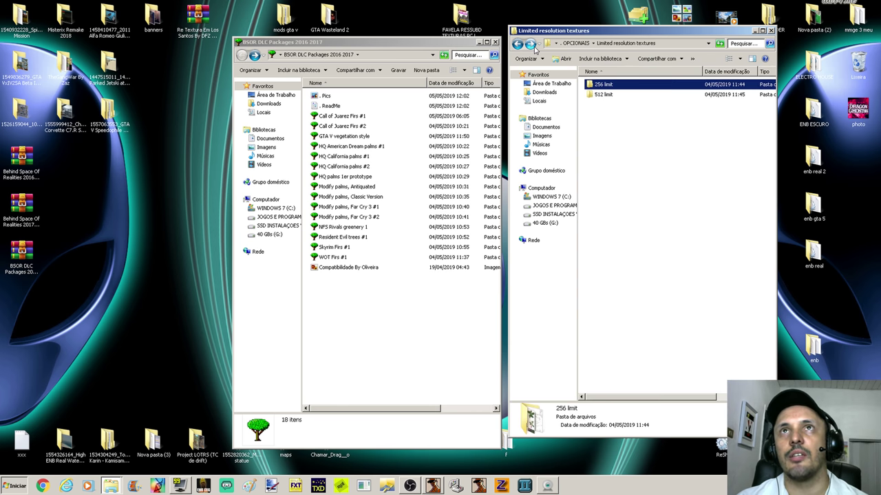
{"action": "right_click", "coordinate": [621, 84]}
{"action": "left_click", "coordinate": [670, 266]}
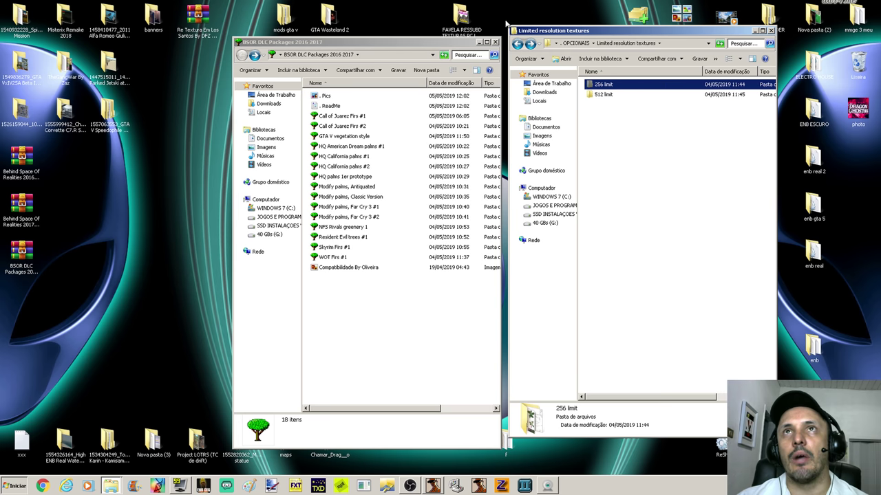
{"action": "key", "text": "BackSpace"}
{"action": "key", "text": "BackSpace"}
{"action": "right_click", "coordinate": [593, 149]}
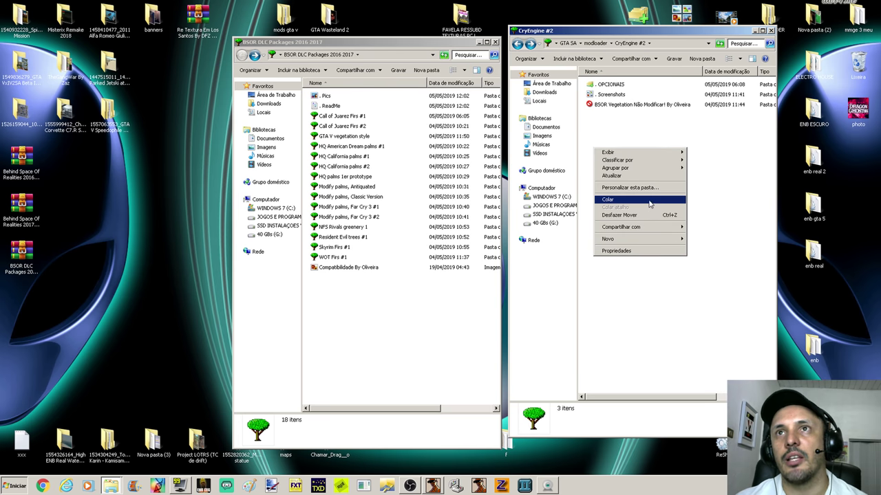
{"action": "left_click", "coordinate": [631, 199]}
- Resume GTA San Andreas and examine the foliage, tree trunk close-up, grass and hillside trees with the 256 limit textures
{"action": "left_click", "coordinate": [433, 487]}
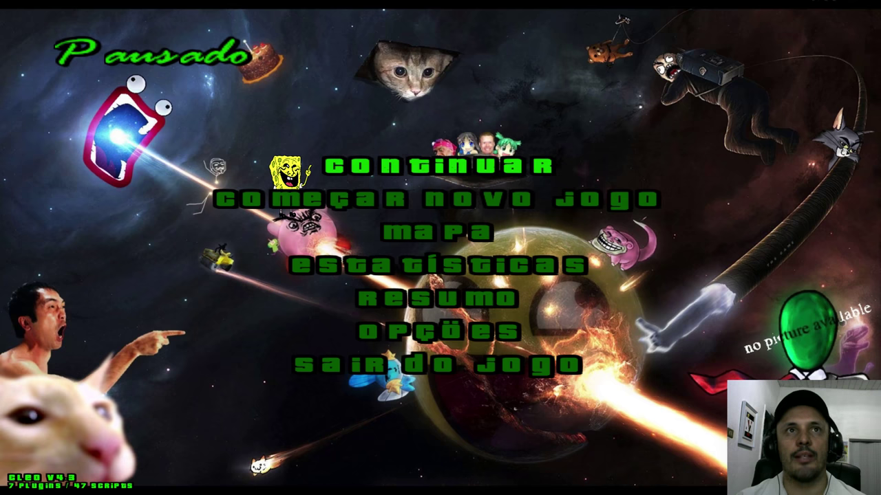
{"action": "key", "text": "Return"}
{"action": "key", "text": "w"}
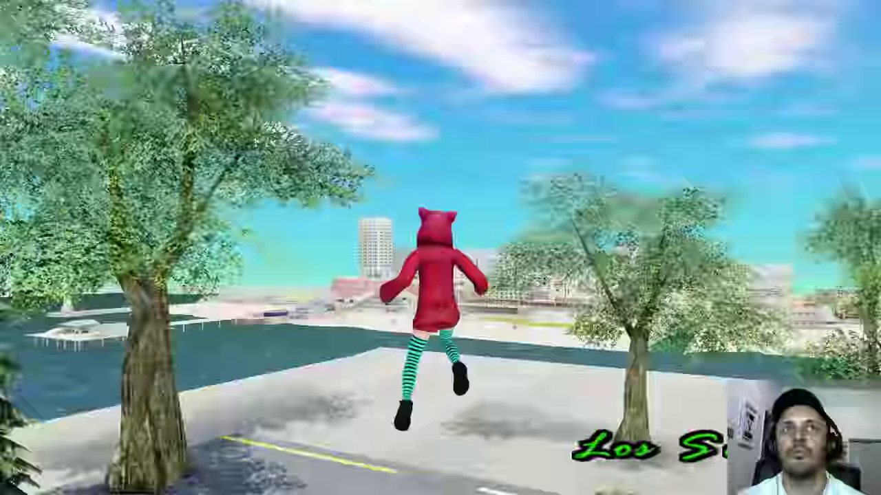
{"action": "key", "text": "a"}
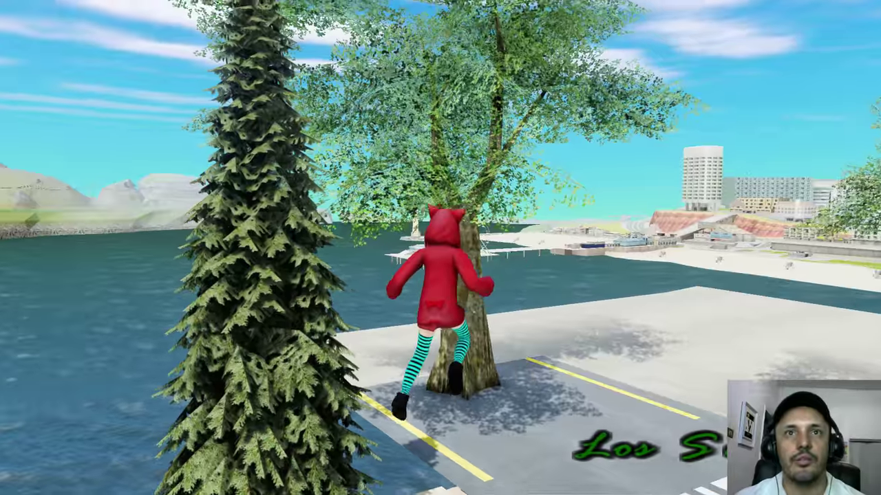
{"action": "key", "text": "w"}
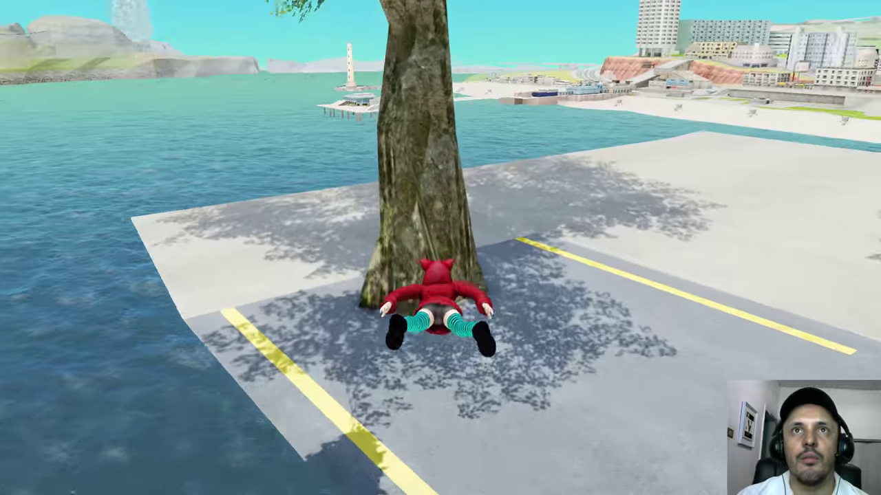
{"action": "key", "text": "w"}
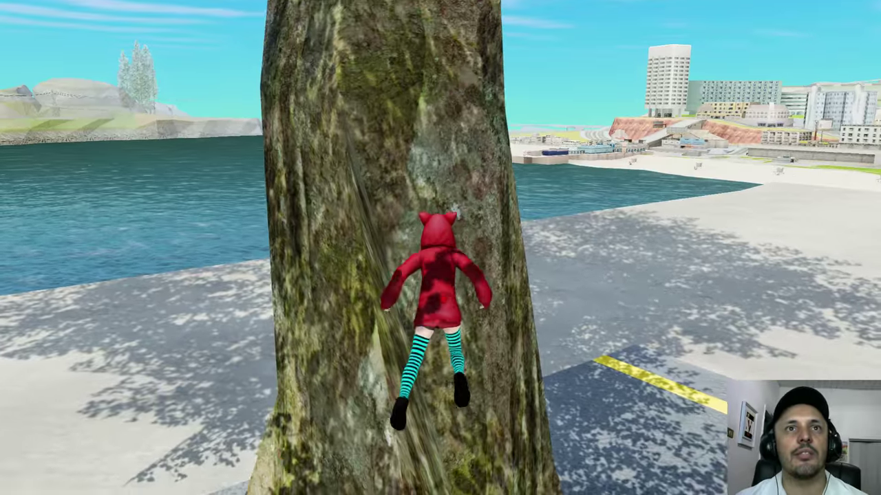
{"action": "key", "text": "space"}
{"action": "key", "text": "w"}
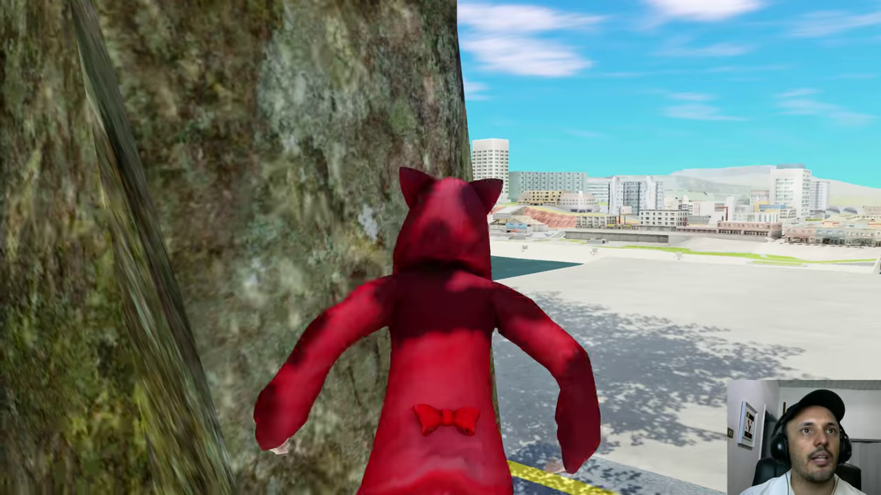
{"action": "key", "text": "w"}
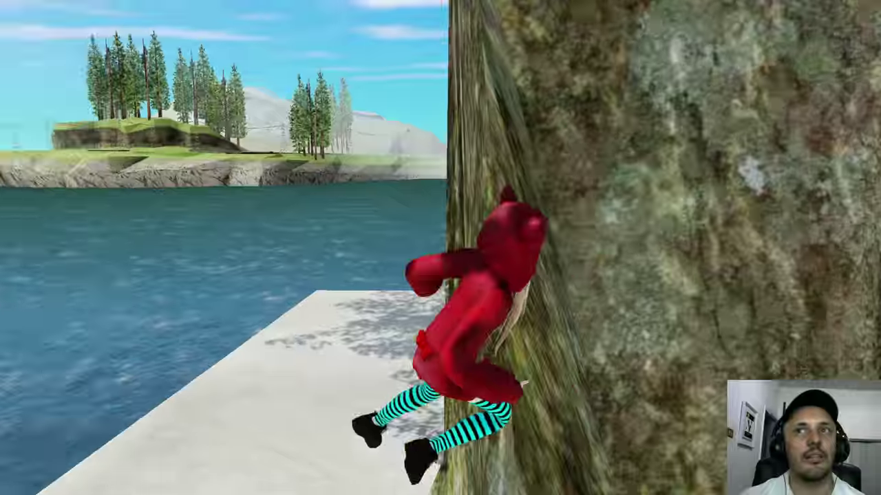
{"action": "key", "text": "space"}
{"action": "key", "text": "w"}
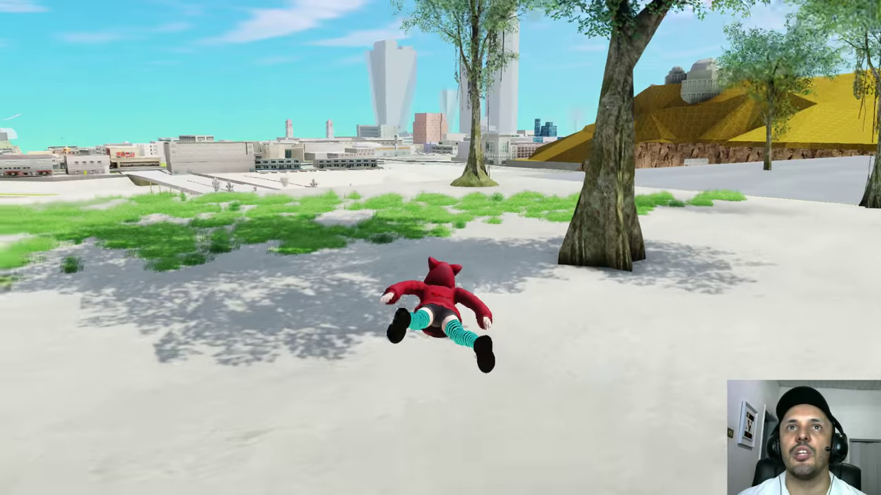
{"action": "key", "text": "w"}
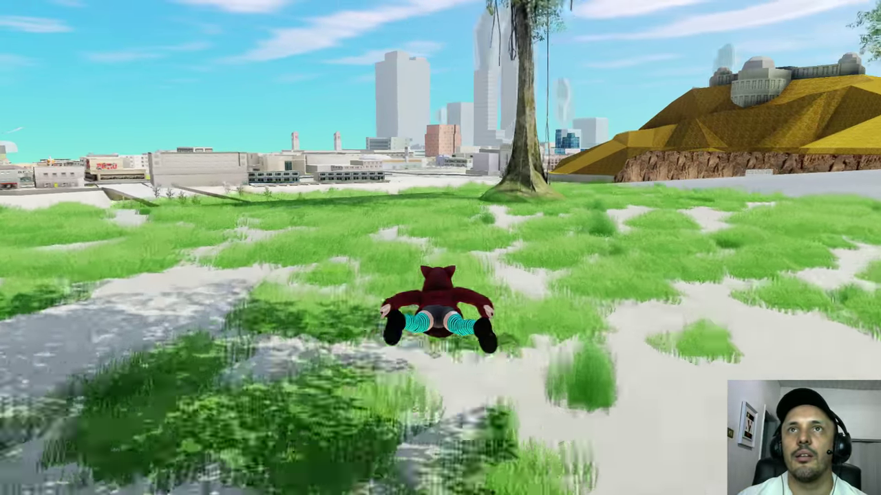
{"action": "key", "text": "w"}
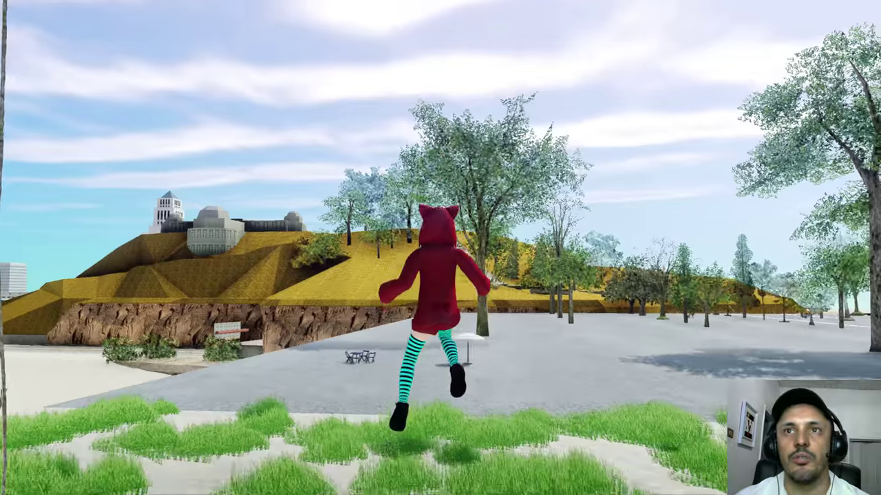
- Pause the game, return to the CryEngine #2 folder and undo the move of the 256 limit folder
{"action": "key", "text": "Escape"}
{"action": "key", "text": "super"}
{"action": "right_click", "coordinate": [660, 170]}
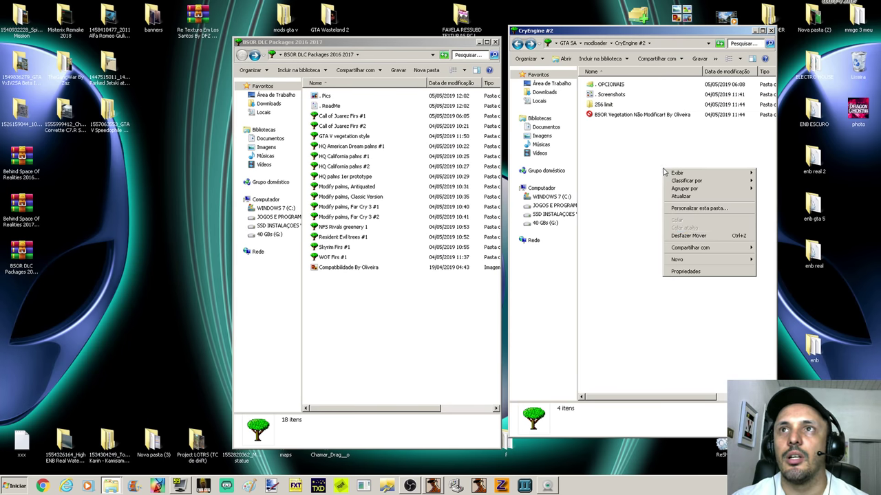
{"action": "left_click", "coordinate": [699, 232]}
- Open Season, End of the Summer in the .OPCIONAIS folder and inspect its .Limited resolution textures subfolder
{"action": "double_click", "coordinate": [623, 83]}
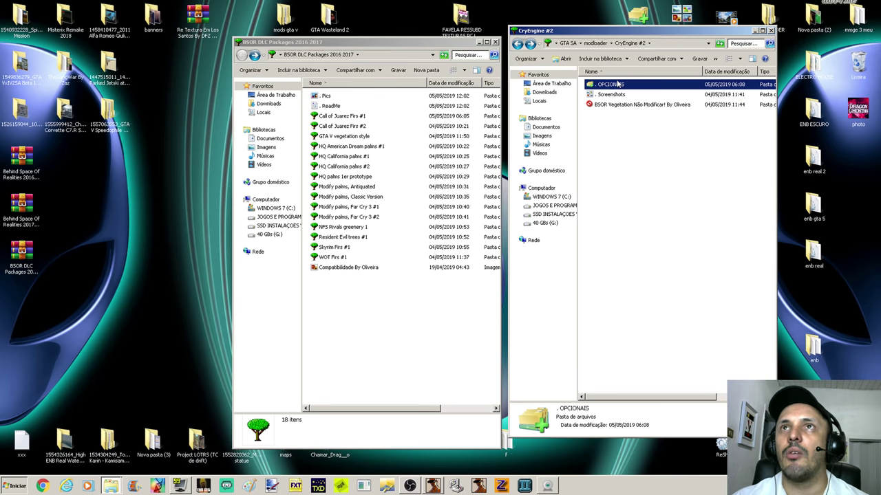
{"action": "left_click", "coordinate": [622, 83]}
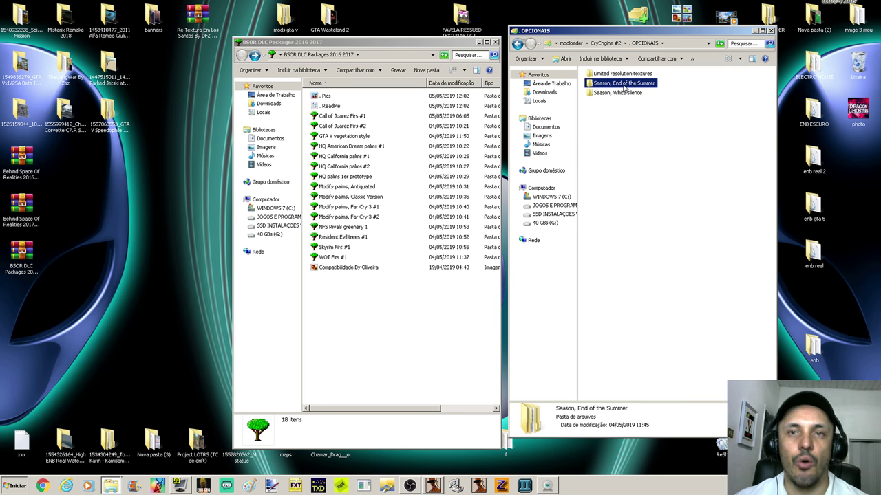
{"action": "double_click", "coordinate": [624, 84]}
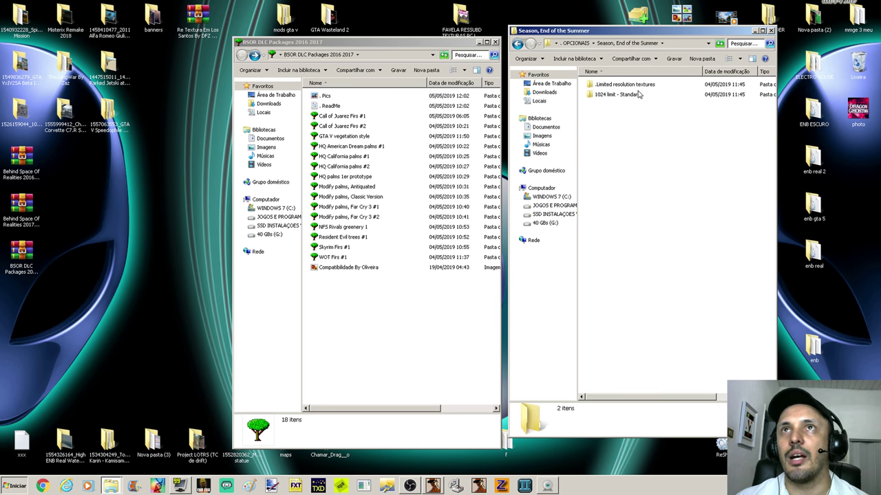
{"action": "left_click", "coordinate": [517, 43]}
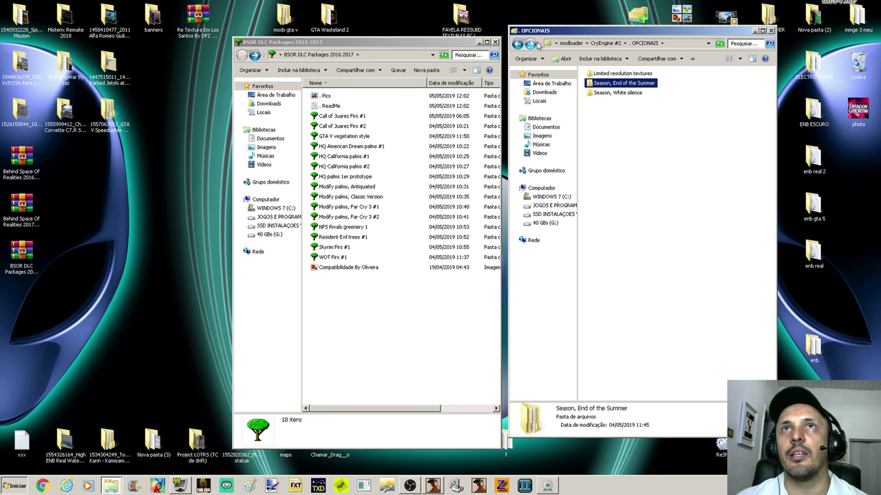
{"action": "double_click", "coordinate": [624, 84]}
{"action": "double_click", "coordinate": [623, 86]}
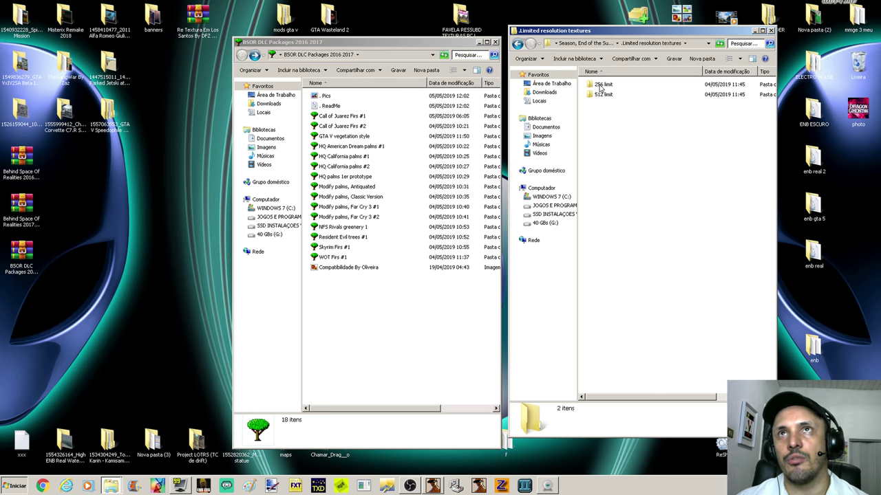
{"action": "left_click", "coordinate": [517, 43]}
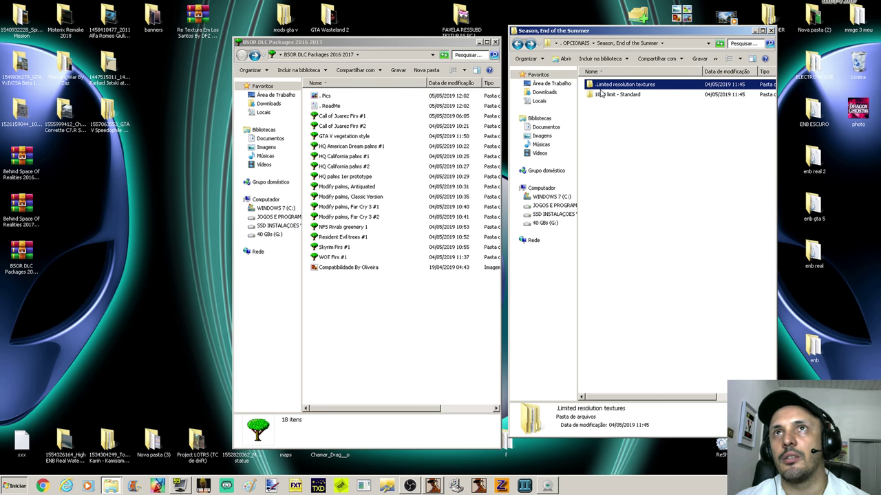
- In Season, End of the Summer, move 1024 limit - Standard into .Limited resolution textures and bring the 256 limit folder out in its place
{"action": "left_click", "coordinate": [623, 95]}
{"action": "double_click", "coordinate": [624, 84]}
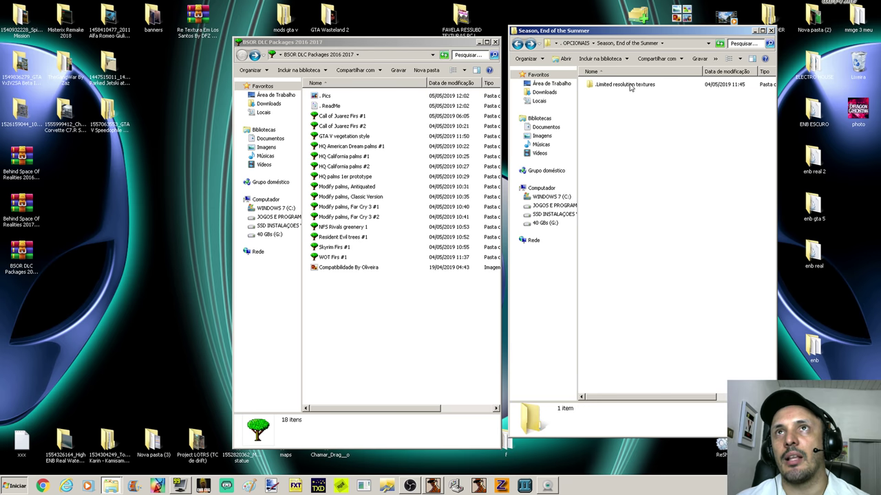
{"action": "right_click", "coordinate": [603, 84]}
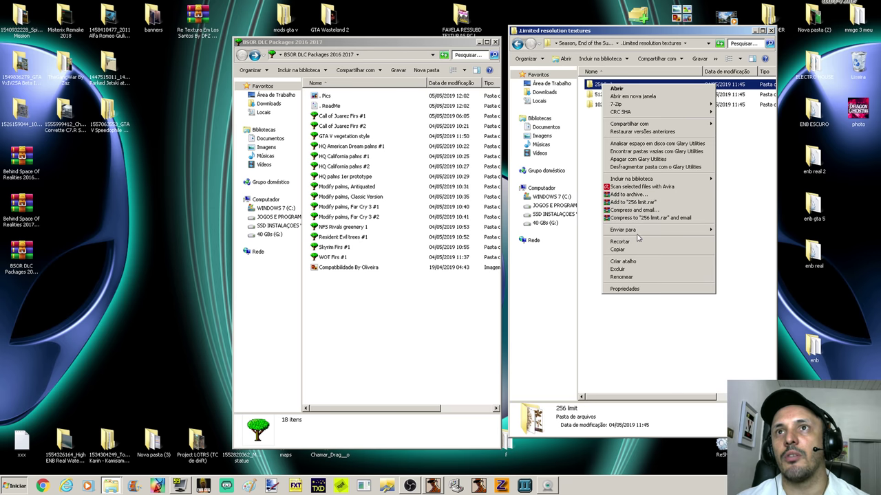
{"action": "left_click", "coordinate": [550, 86]}
{"action": "left_click", "coordinate": [517, 43]}
{"action": "right_click", "coordinate": [673, 210]}
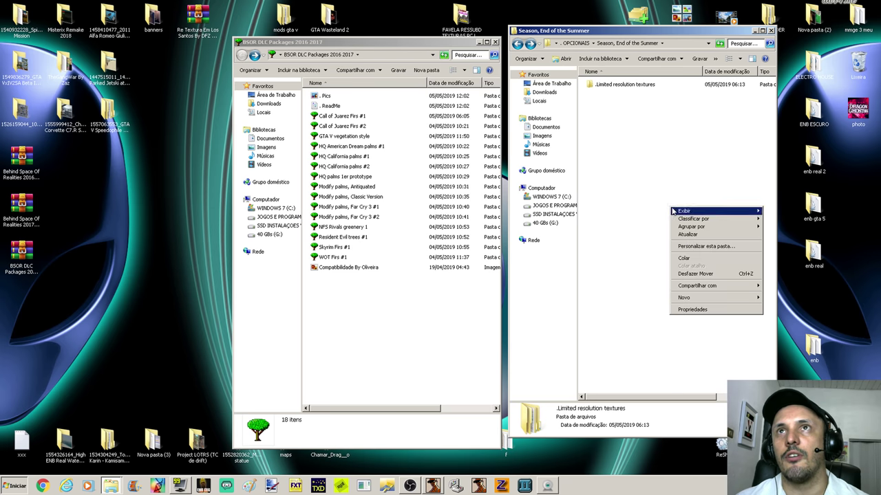
{"action": "left_click", "coordinate": [684, 258]}
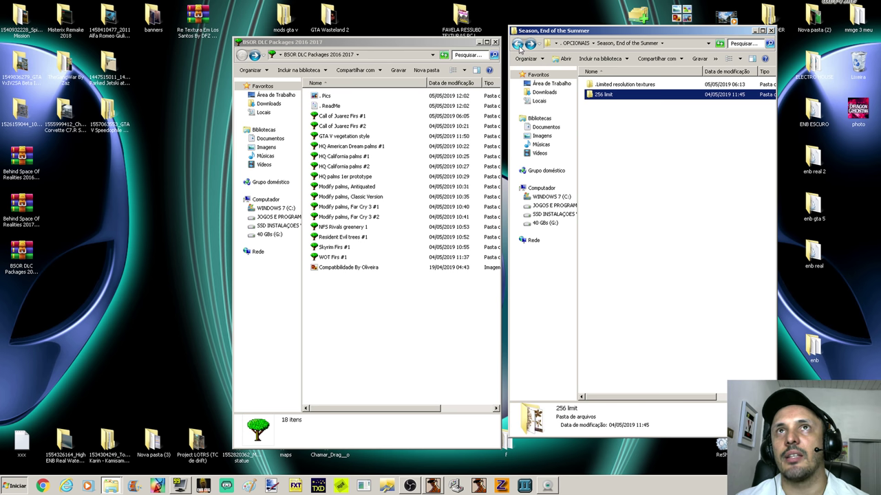
- Move the Season, End of the Summer folder from .OPCIONAIS into the main CryEngine #2 folder
{"action": "left_click", "coordinate": [517, 43]}
{"action": "right_click", "coordinate": [625, 84]}
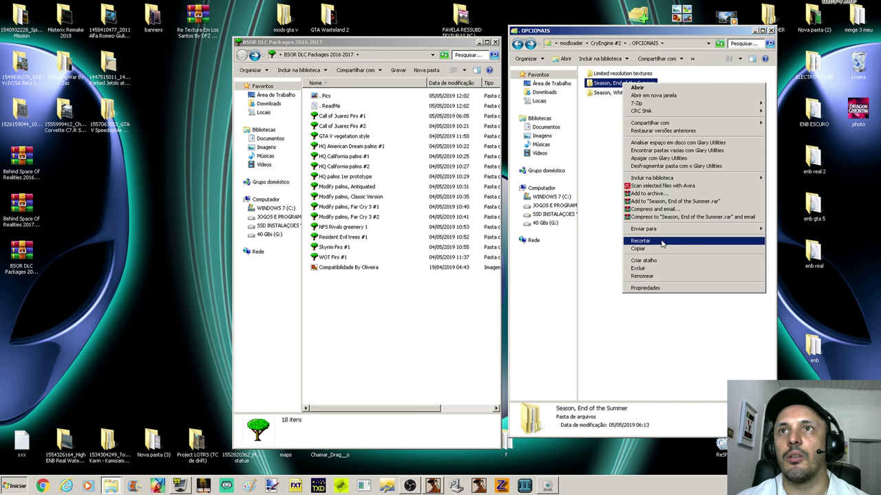
{"action": "key", "text": "Escape"}
{"action": "left_click", "coordinate": [517, 44]}
{"action": "right_click", "coordinate": [667, 218]}
{"action": "left_click", "coordinate": [684, 260]}
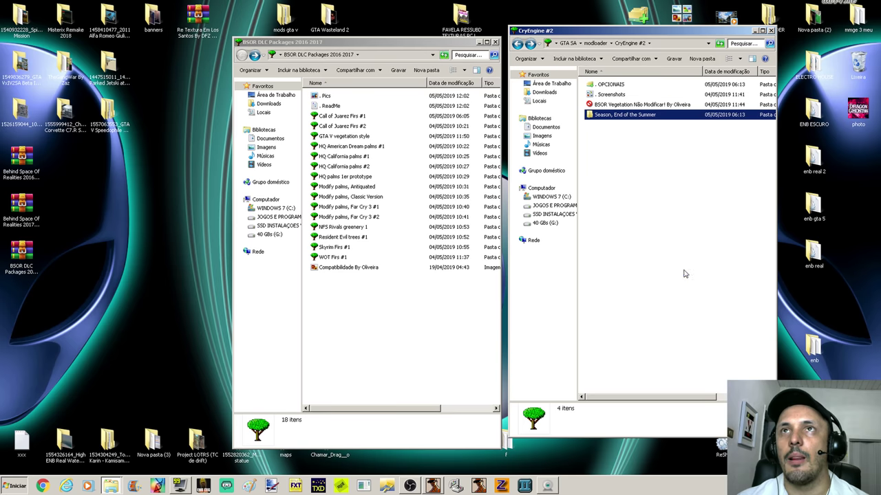
- Switch to GTA San Andreas and examine the trees and hills with the End of the Summer season from the ground and the air
{"action": "left_click", "coordinate": [432, 485]}
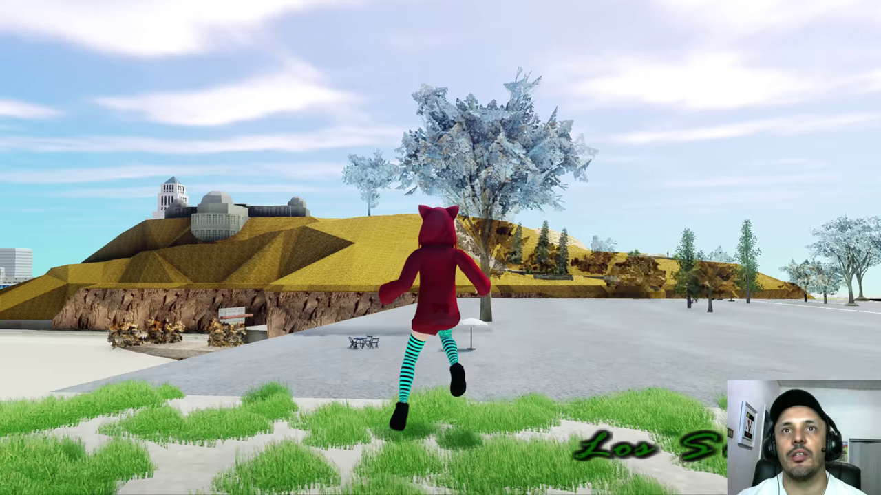
{"action": "key", "text": "w"}
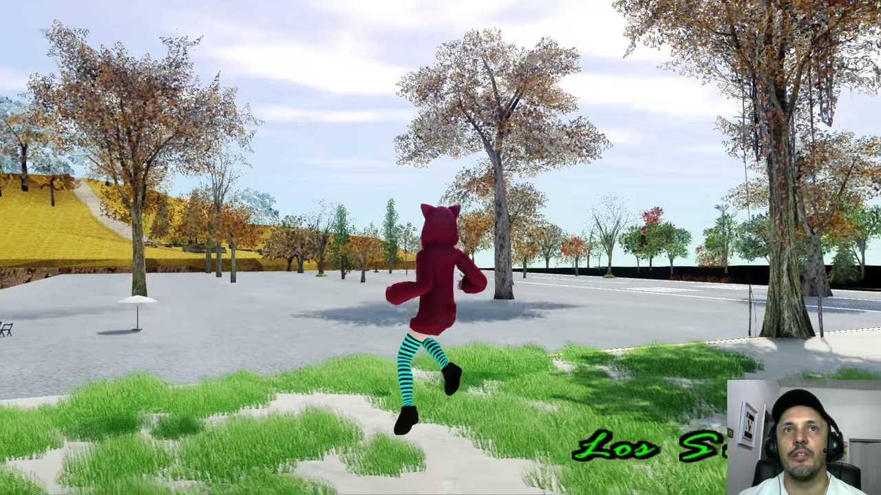
{"action": "key", "text": "space"}
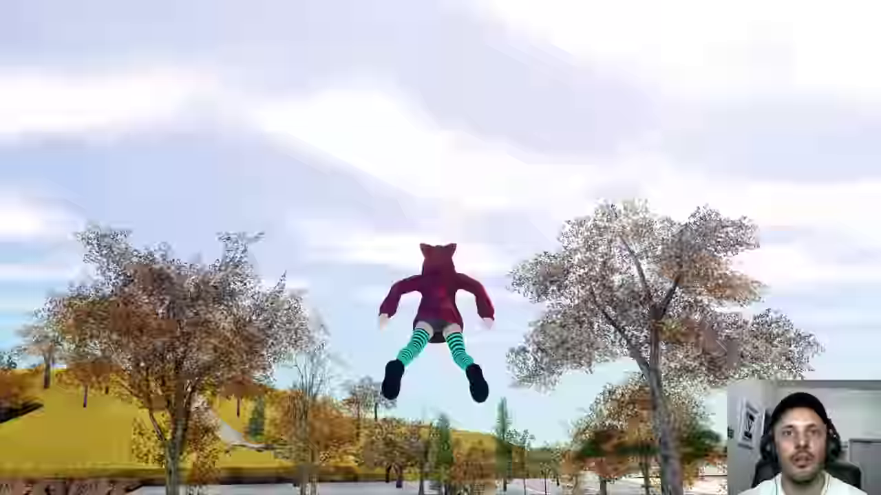
{"action": "key", "text": "w"}
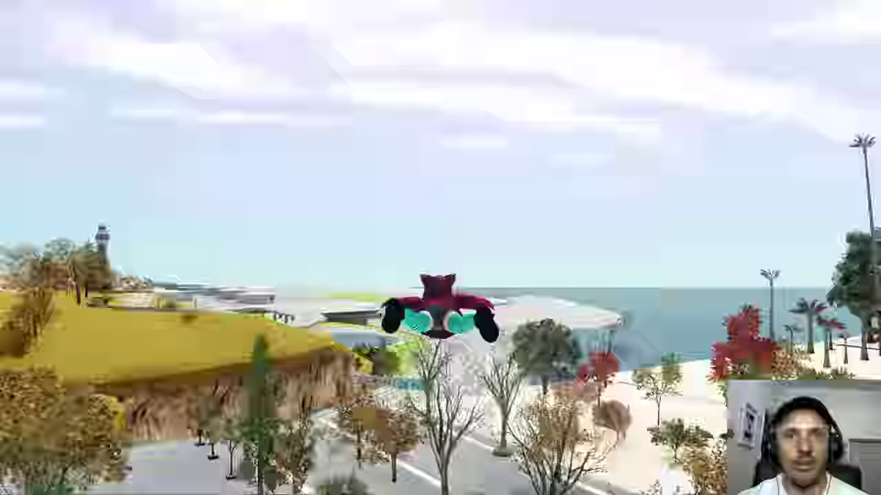
{"action": "key", "text": "w"}
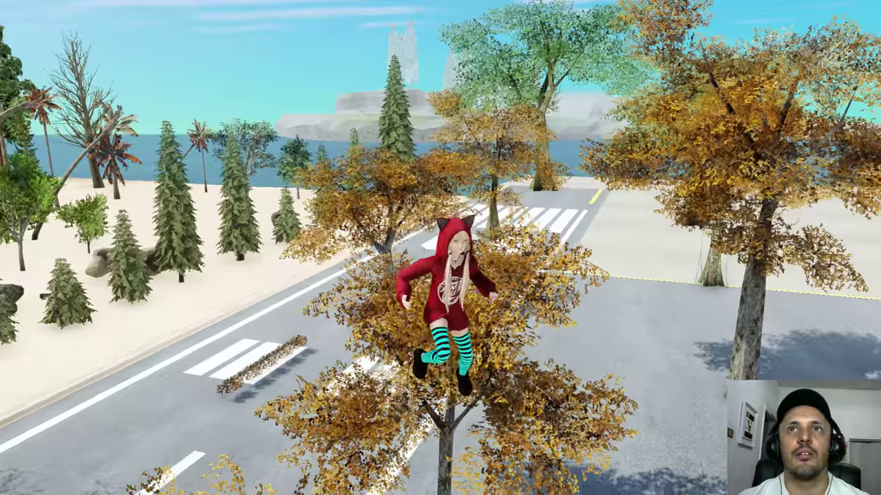
- Pause the game, return to the CryEngine #2 folder and undo the move of Season, End of the Summer
{"action": "key", "text": "Escape"}
{"action": "key", "text": "super"}
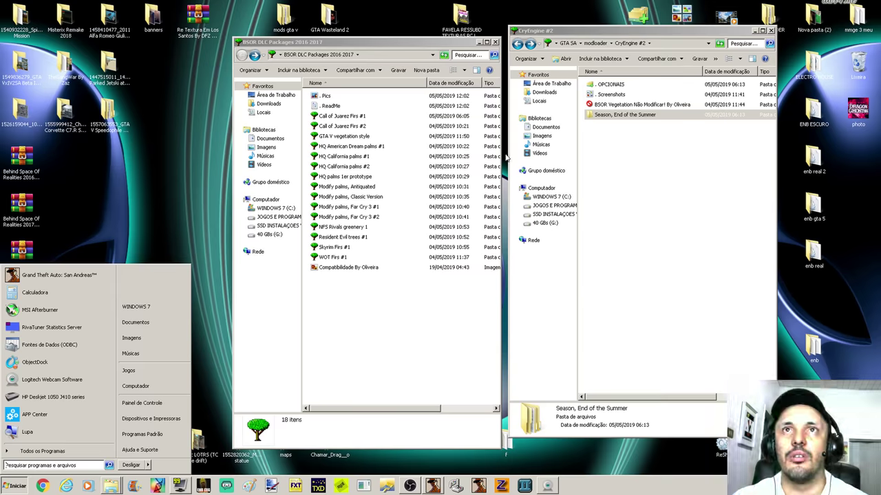
{"action": "key", "text": "super"}
{"action": "right_click", "coordinate": [700, 192]}
{"action": "left_click", "coordinate": [721, 262]}
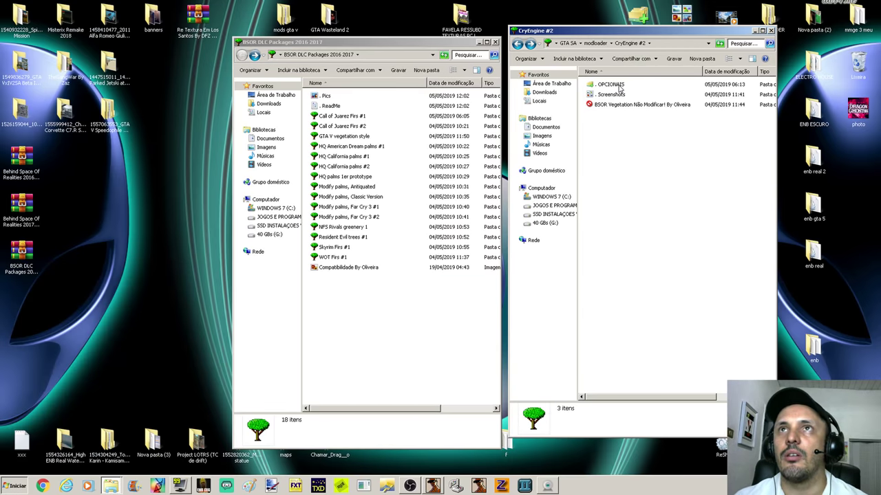
- Undo the 256 limit and 1024 limit - Standard folder moves from within .OPCIONAIS, and check the Season, End of the Summer folder
{"action": "double_click", "coordinate": [619, 86]}
{"action": "right_click", "coordinate": [615, 237]}
{"action": "left_click", "coordinate": [646, 306]}
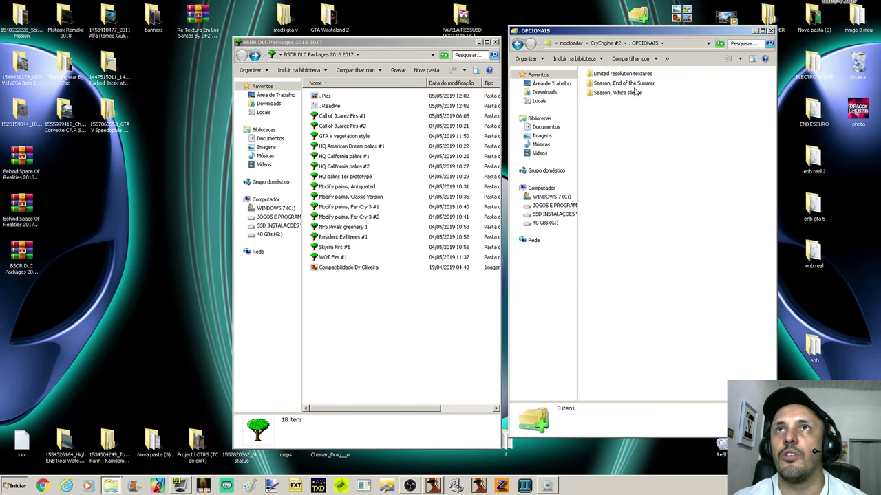
{"action": "right_click", "coordinate": [612, 177]}
{"action": "left_click", "coordinate": [636, 244]}
{"action": "double_click", "coordinate": [630, 84]}
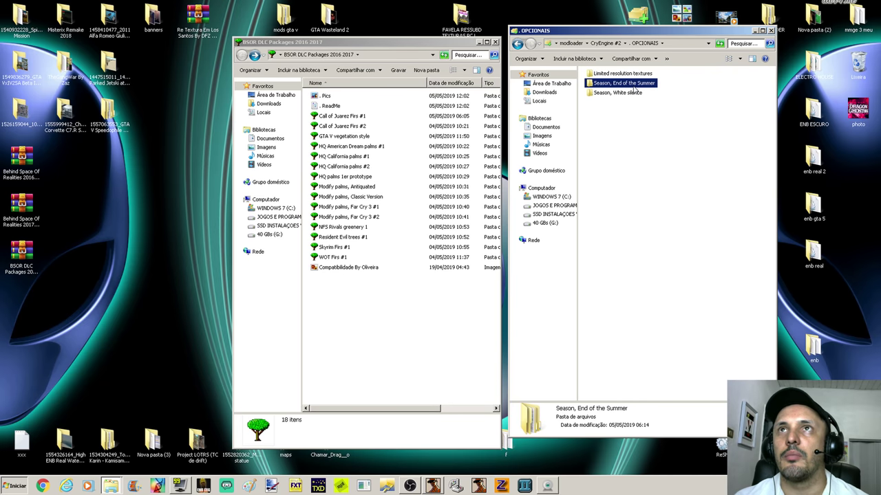
{"action": "left_click", "coordinate": [518, 43]}
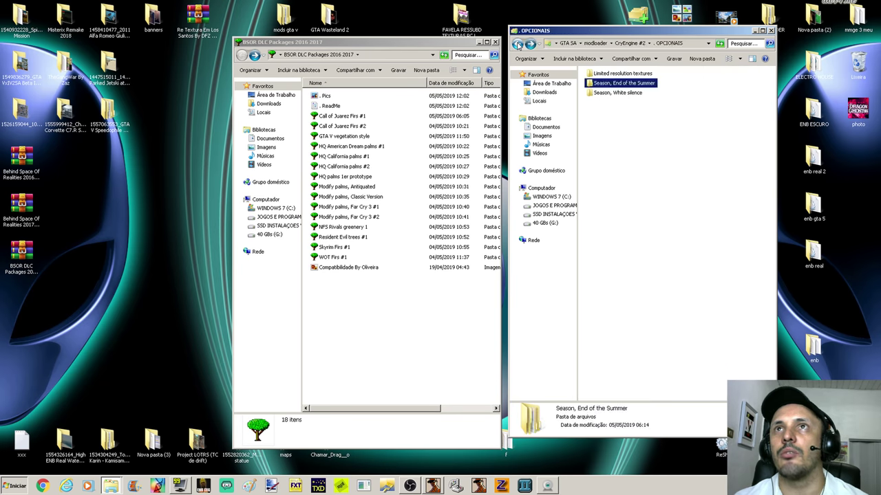
- Check the contents of Season, White silence and move that folder from .OPCIONAIS into the main CryEngine #2 folder
{"action": "double_click", "coordinate": [614, 91]}
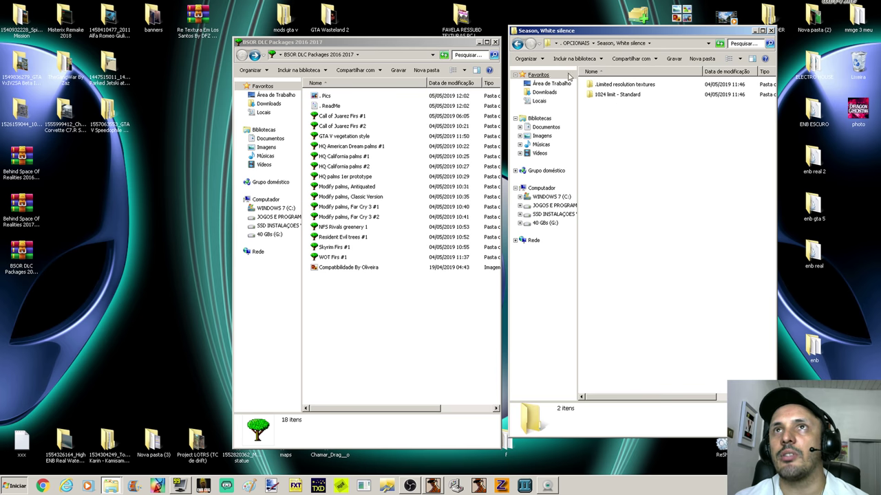
{"action": "left_click", "coordinate": [518, 43]}
{"action": "right_click", "coordinate": [618, 96]}
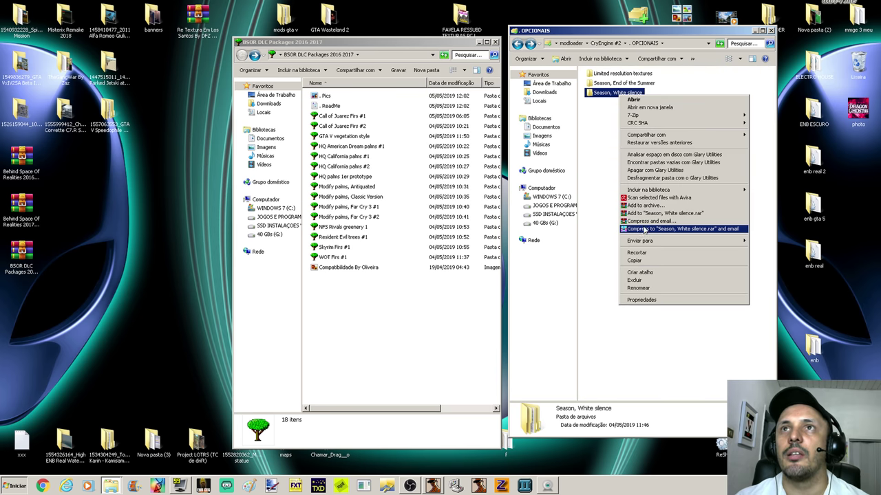
{"action": "left_click", "coordinate": [643, 252]}
{"action": "left_click", "coordinate": [518, 43]}
{"action": "right_click", "coordinate": [630, 177]}
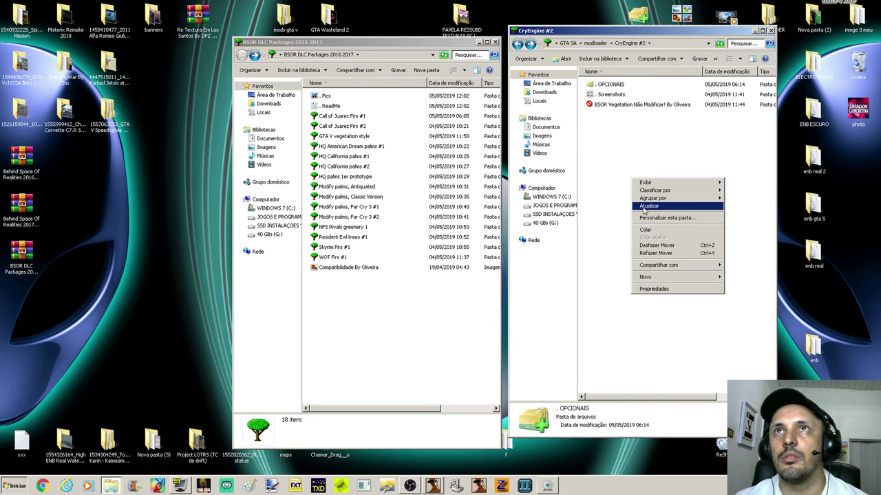
{"action": "left_click", "coordinate": [653, 232]}
- Resume GTA San Andreas and examine the palms, banana plants, bushes and pines with the White silence season, including a leaf close-up
{"action": "left_click", "coordinate": [433, 485]}
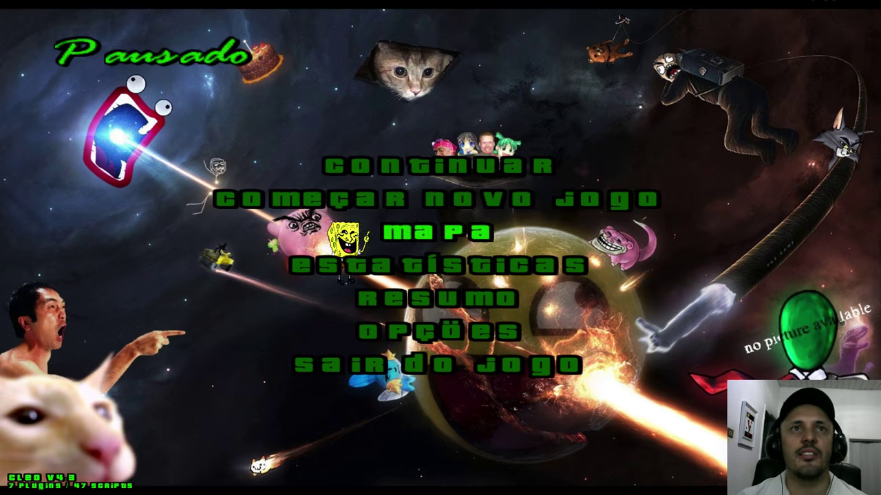
{"action": "key", "text": "Escape"}
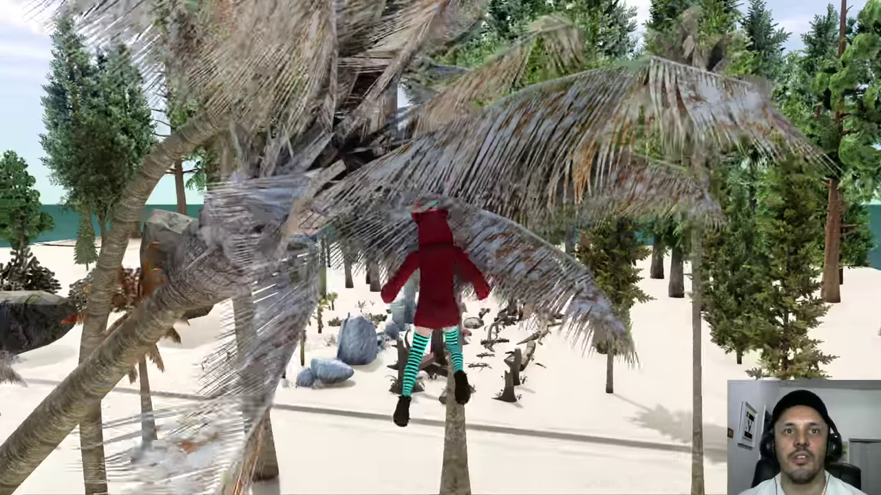
{"action": "key", "text": "w"}
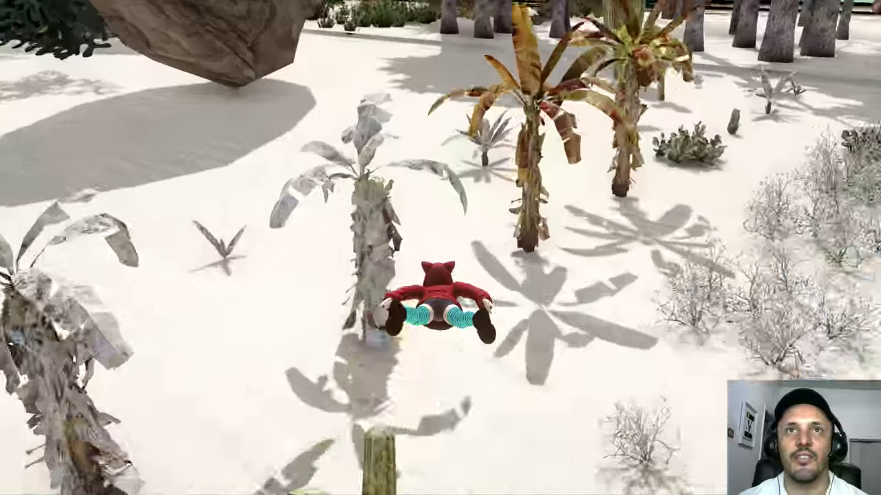
{"action": "key", "text": "w"}
{"action": "key", "text": "w"}
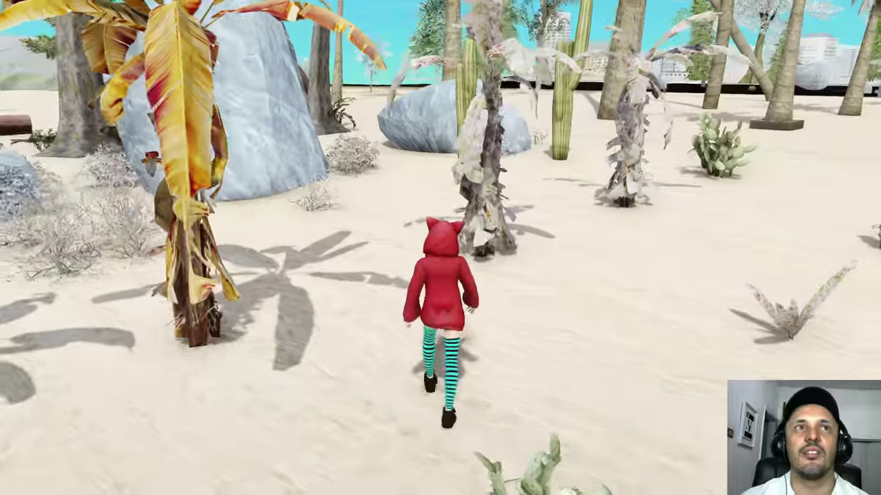
{"action": "key", "text": "w"}
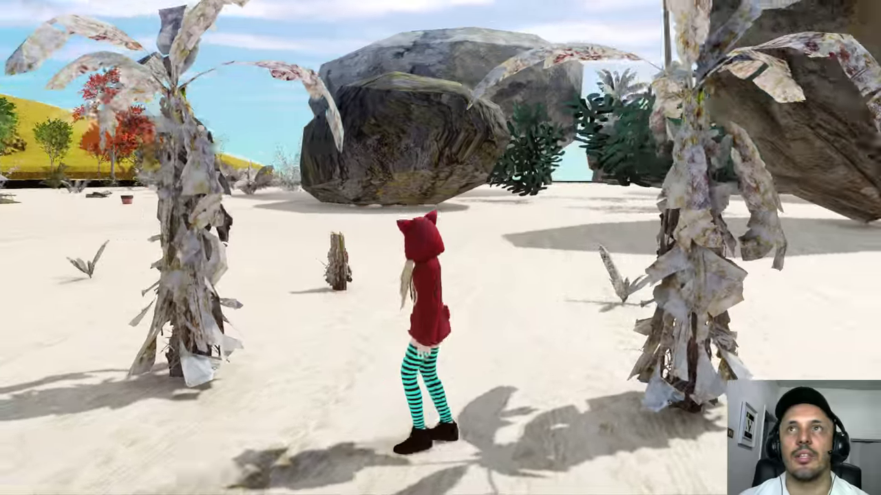
{"action": "key", "text": "a"}
{"action": "key", "text": "s"}
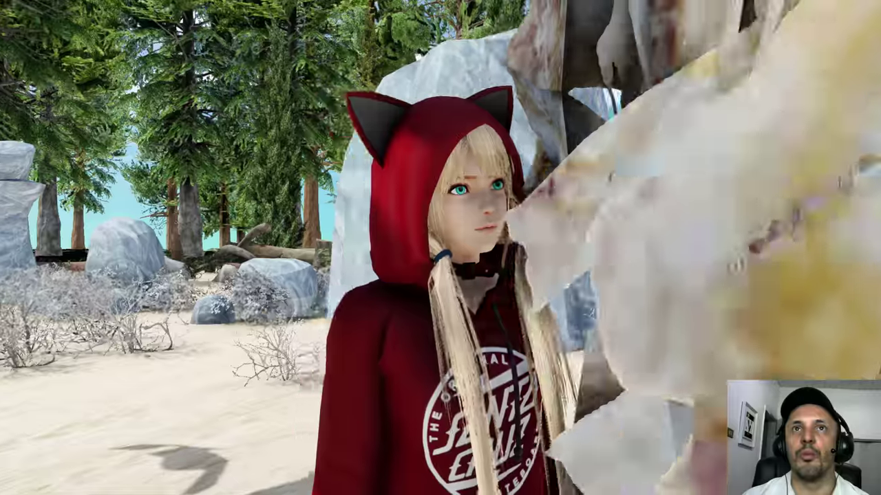
{"action": "key", "text": "w"}
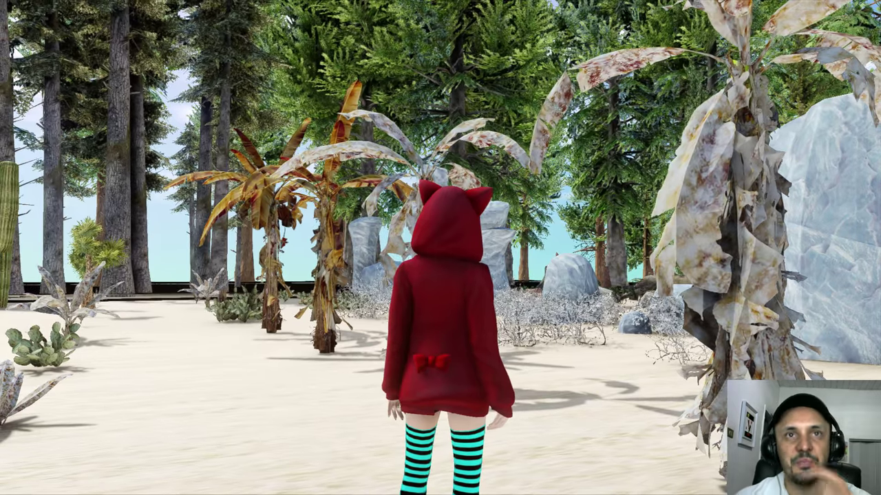
- Return to the CryEngine #2 folder, undo the move of Season, White silence and reopen .OPCIONAIS
{"action": "key", "text": "super"}
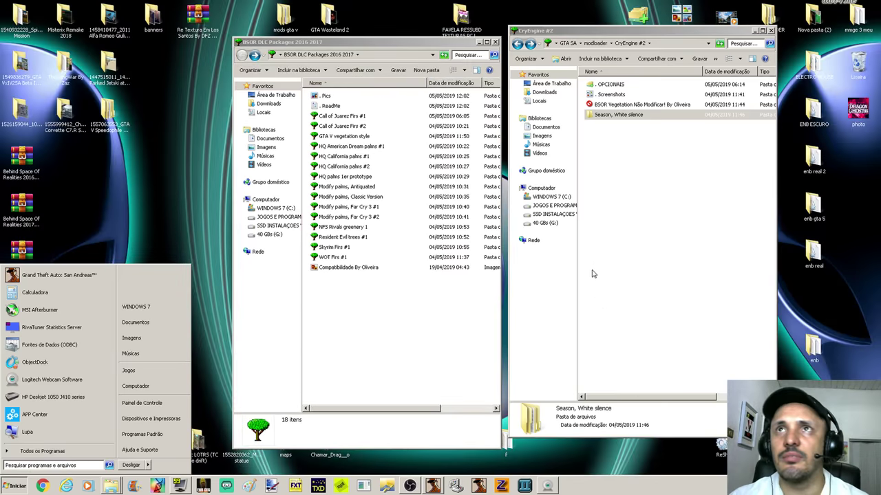
{"action": "right_click", "coordinate": [594, 261]}
{"action": "left_click", "coordinate": [644, 332]}
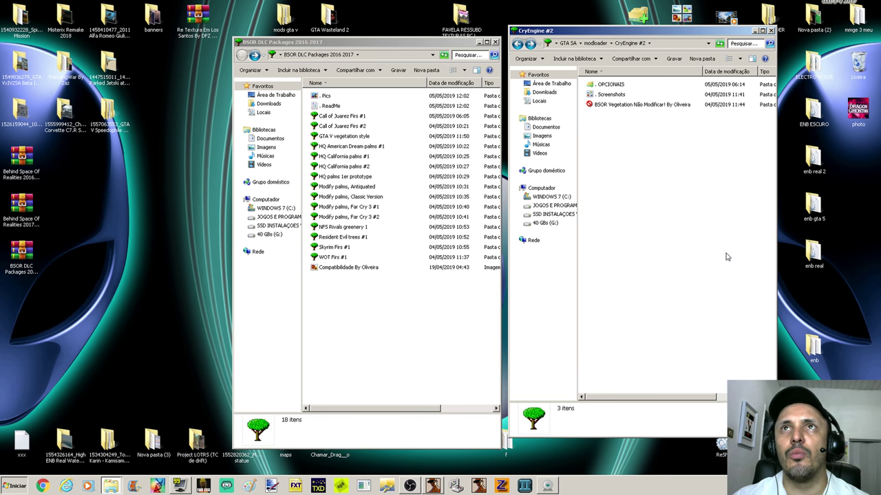
{"action": "left_click", "coordinate": [640, 87]}
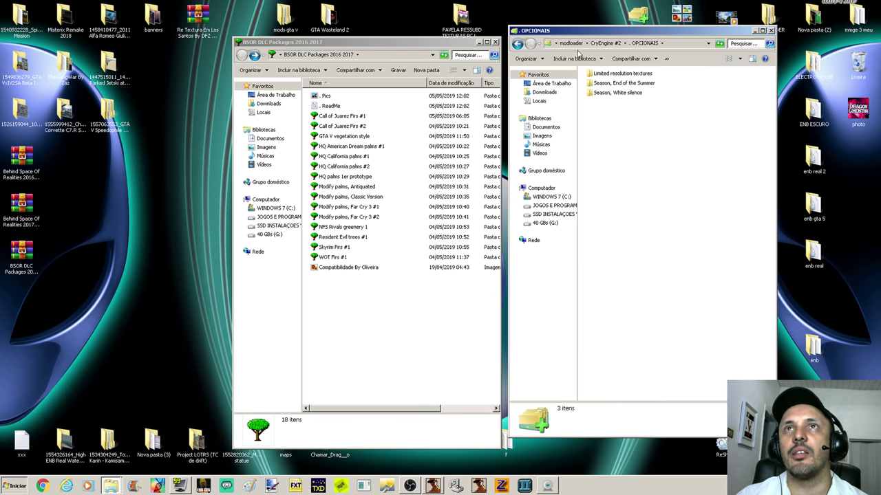
- Move the CryEngine #2 folder out of modloader and back into the BSOR DLC Packages 2016 2017 folder
{"action": "left_click", "coordinate": [517, 44]}
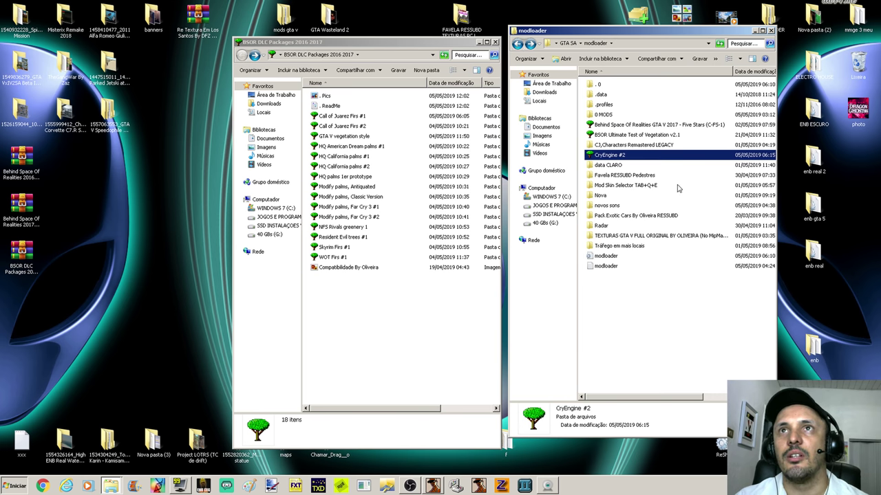
{"action": "left_click_drag", "start_coordinate": [644, 158], "coordinate": [371, 368]}
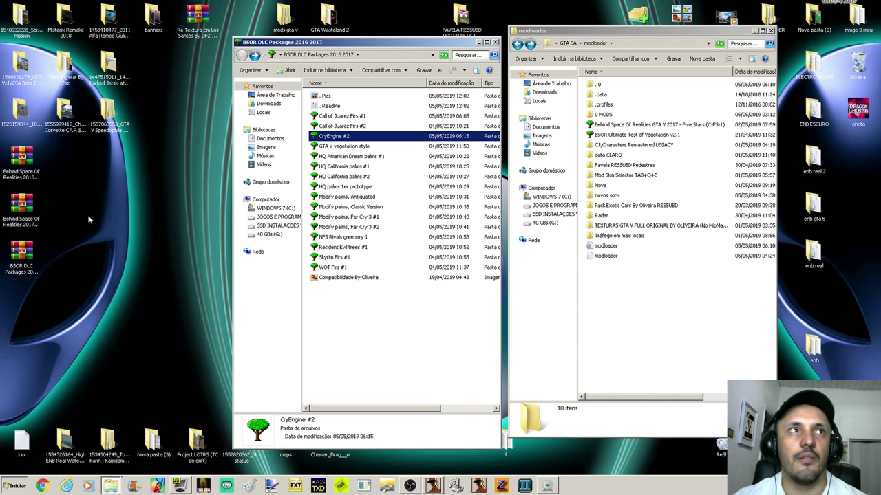
- Check the file sizes of the two Behind Space Of Realities DLC Legacy archives and the BSOR DLC Packages archive on the desktop
{"action": "right_click", "coordinate": [7, 155]}
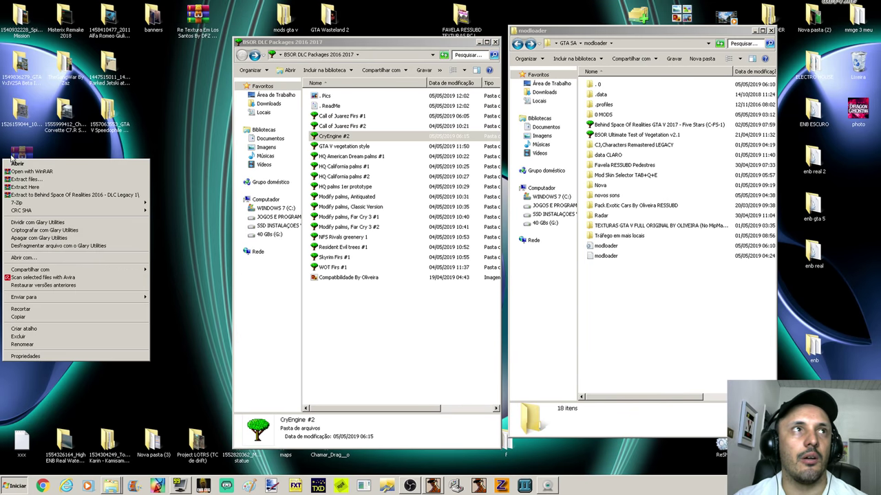
{"action": "left_click", "coordinate": [35, 348]}
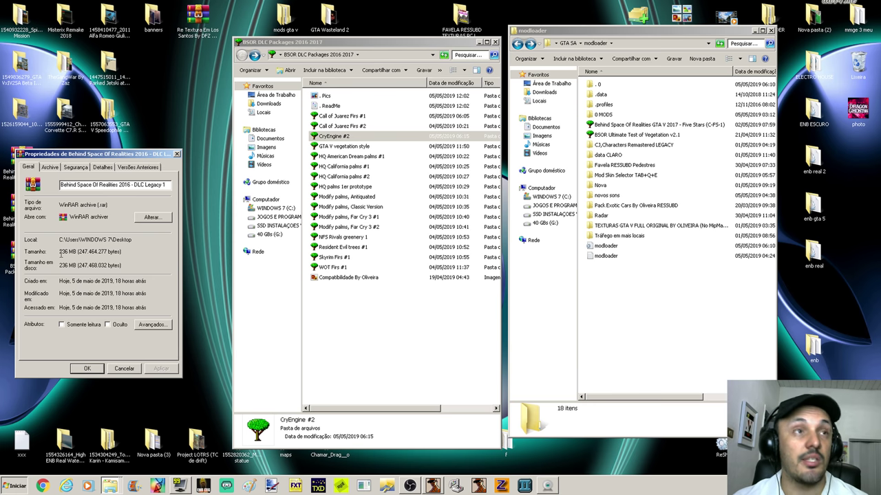
{"action": "left_click", "coordinate": [124, 368]}
{"action": "right_click", "coordinate": [24, 206]}
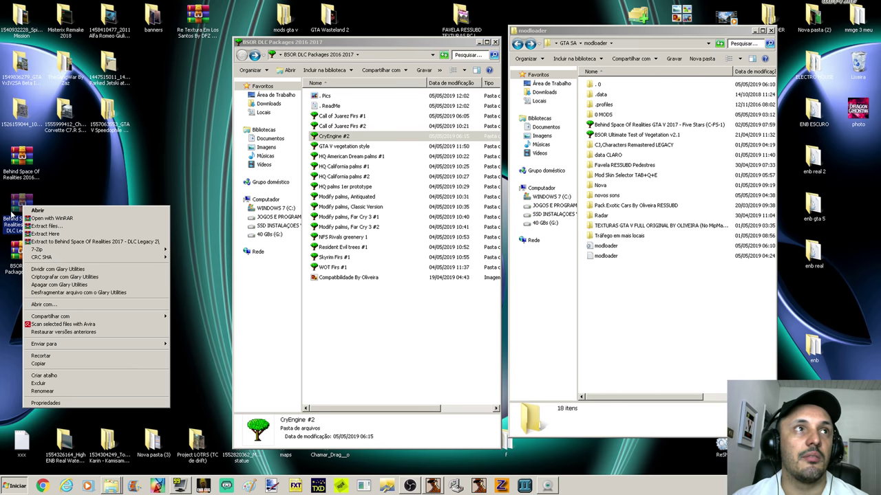
{"action": "left_click", "coordinate": [43, 404]}
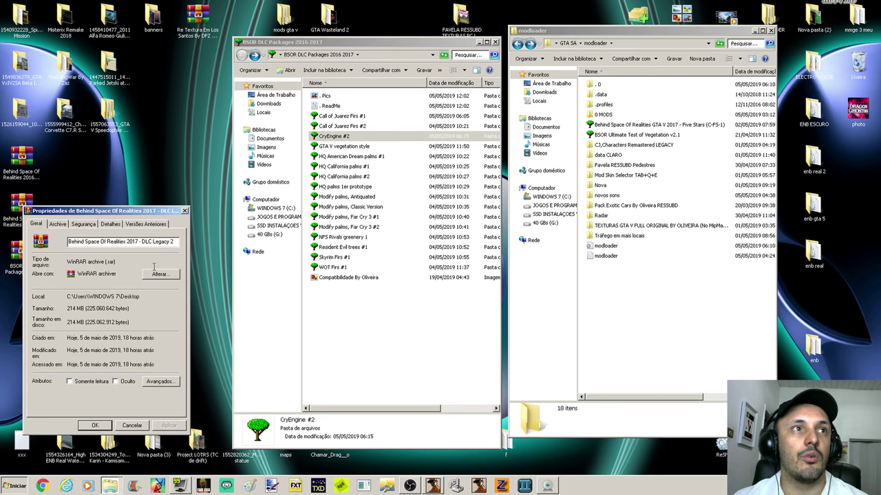
{"action": "left_click", "coordinate": [131, 425]}
{"action": "right_click", "coordinate": [21, 247]}
{"action": "left_click", "coordinate": [48, 451]}
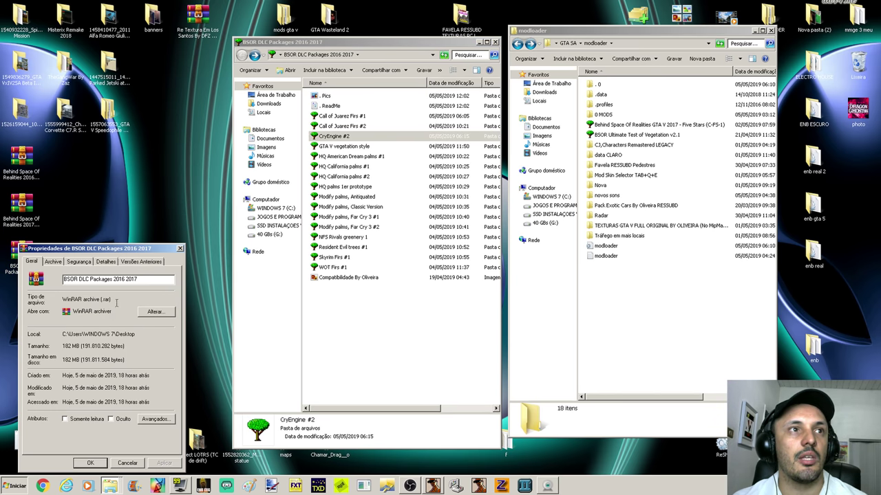
{"action": "left_click", "coordinate": [126, 463]}
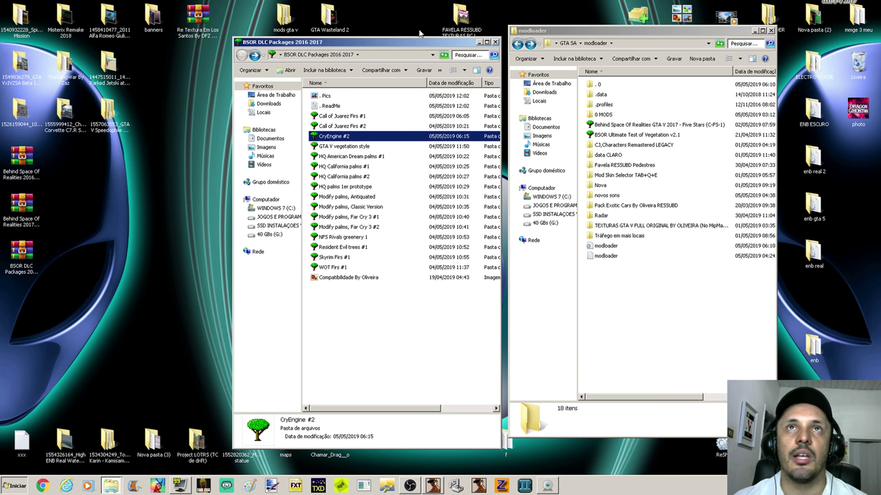
- Check the size and contents of the extracted Behind Space Of Realities 2016 - DLC Legacy 1 folder
{"action": "left_click", "coordinate": [495, 41]}
{"action": "right_click", "coordinate": [420, 169]}
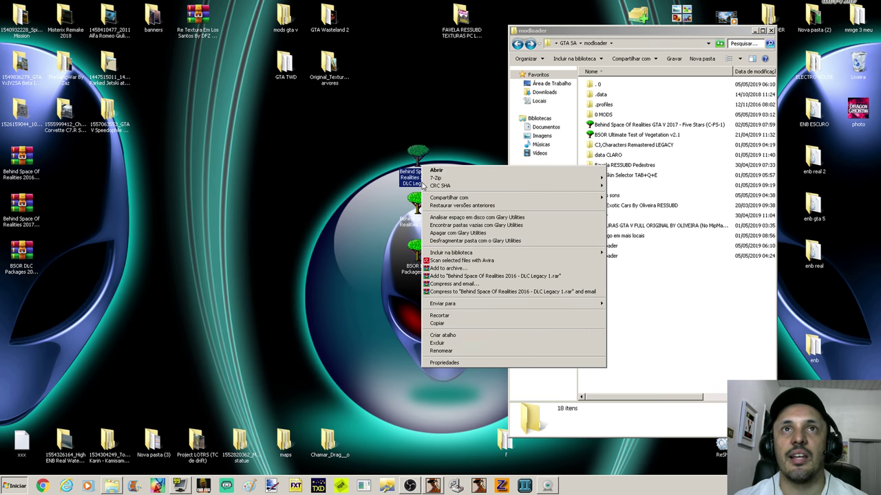
{"action": "left_click", "coordinate": [446, 364]}
{"action": "left_click", "coordinate": [503, 383]}
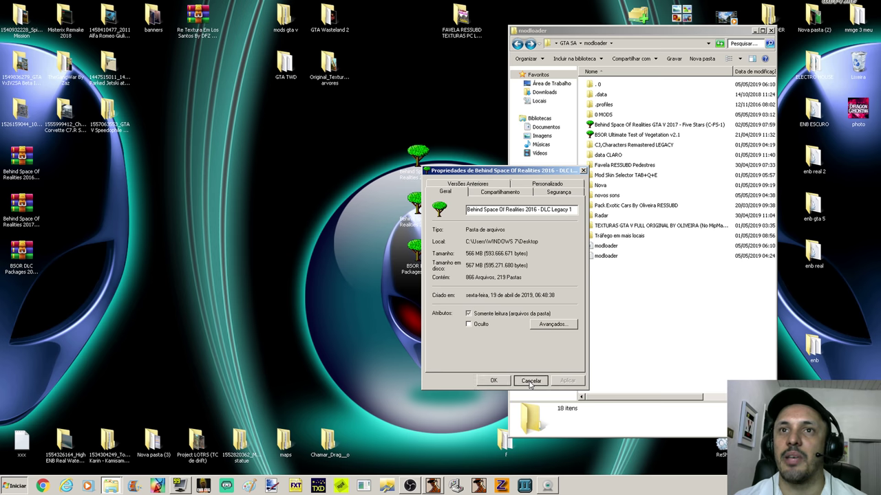
{"action": "double_click", "coordinate": [408, 157]}
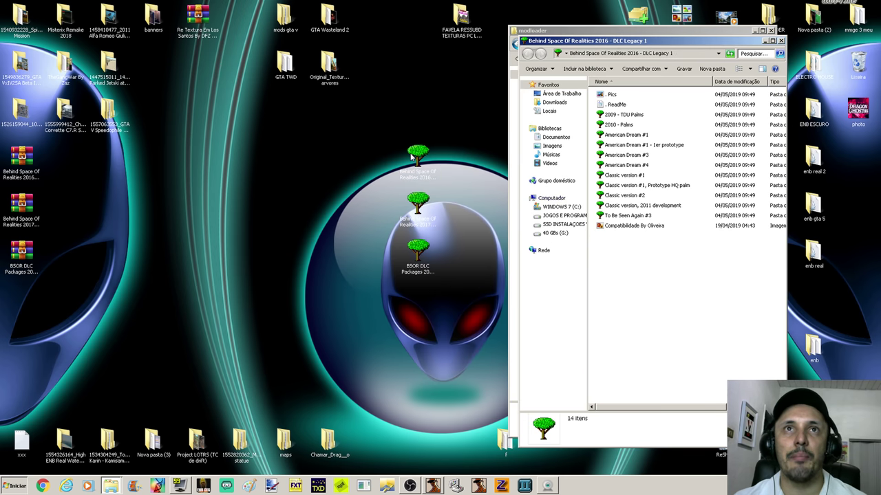
{"action": "left_click_drag", "start_coordinate": [526, 44], "coordinate": [191, 67]}
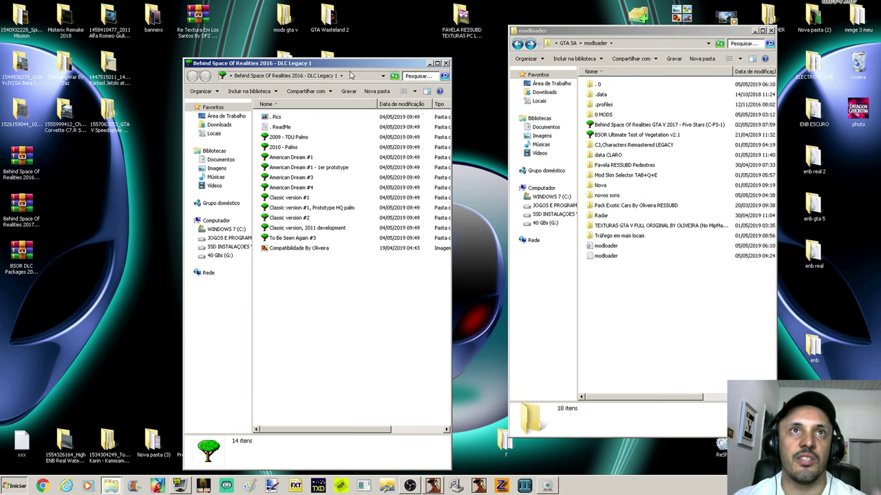
{"action": "left_click", "coordinate": [446, 63]}
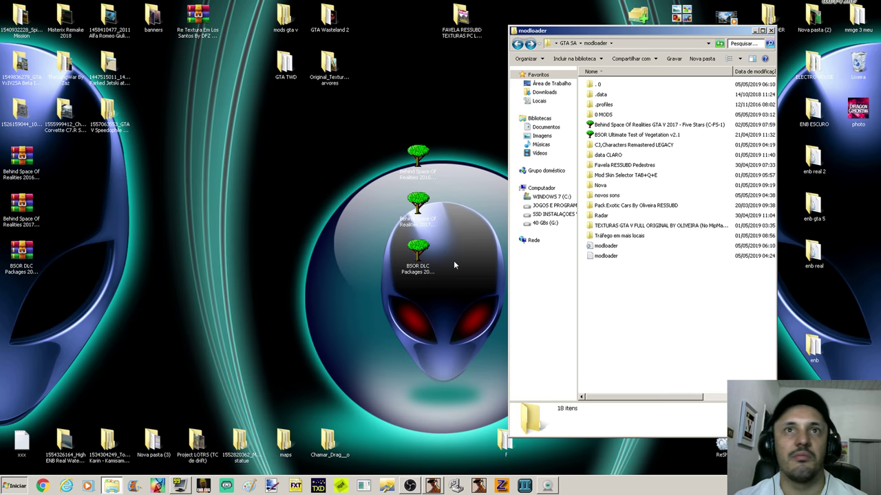
- Open BSOR DLC Packages 2016 2017 and view the preview screenshots of the NFS Rivals greenery 1 package
{"action": "double_click", "coordinate": [421, 262]}
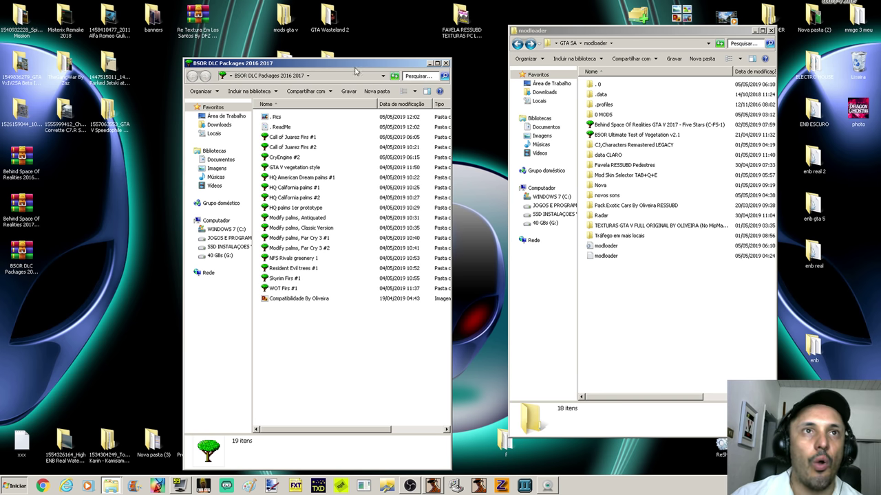
{"action": "double_click", "coordinate": [279, 260]}
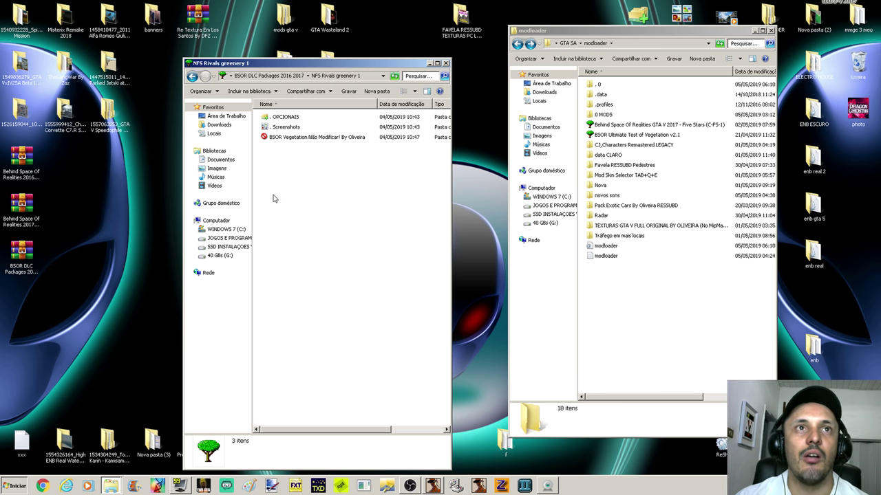
{"action": "double_click", "coordinate": [287, 128]}
{"action": "left_click", "coordinate": [288, 130]}
{"action": "double_click", "coordinate": [287, 128]}
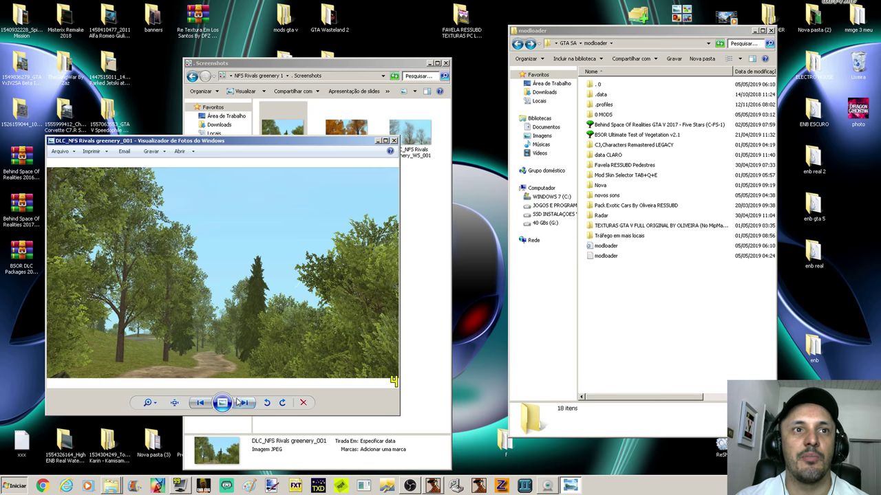
{"action": "left_click", "coordinate": [244, 403]}
{"action": "left_click", "coordinate": [244, 402]}
{"action": "left_click", "coordinate": [244, 402]}
{"action": "left_click", "coordinate": [393, 140]}
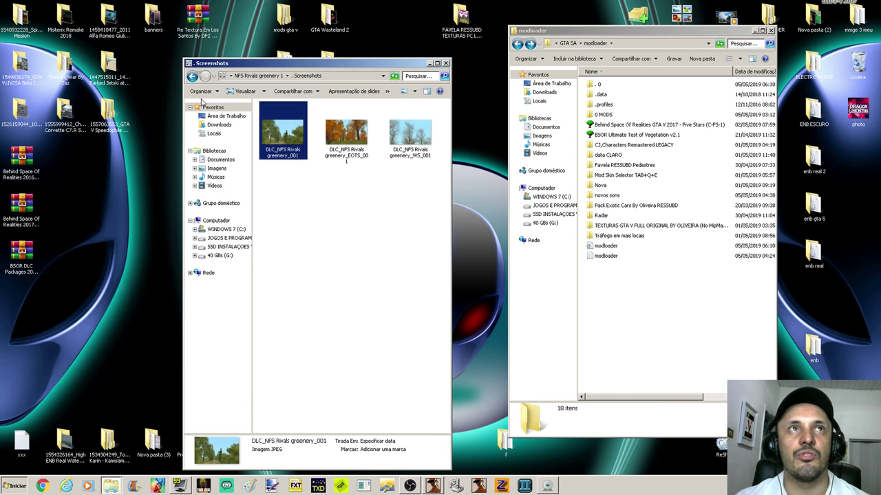
{"action": "left_click", "coordinate": [193, 76]}
{"action": "left_click", "coordinate": [192, 76]}
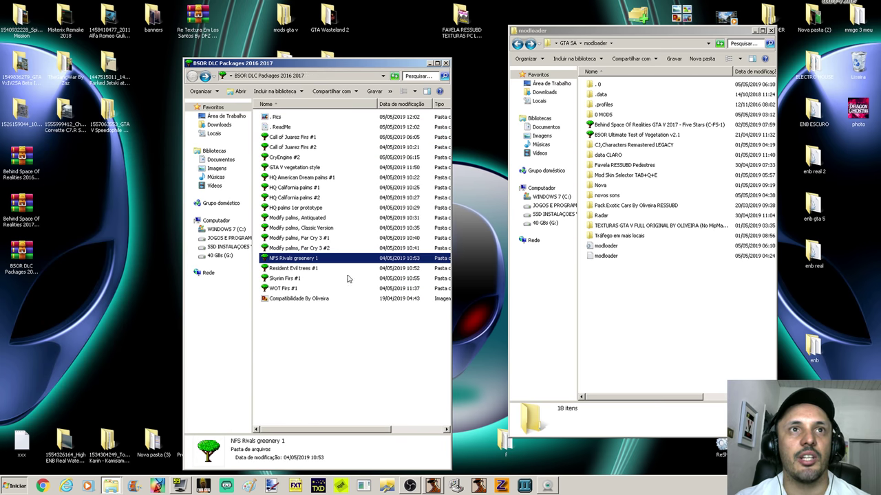
- View the preview screenshots of the Resident Evil trees #1 package, including its EOTS and WS season variants
{"action": "left_click", "coordinate": [307, 279]}
{"action": "double_click", "coordinate": [315, 269]}
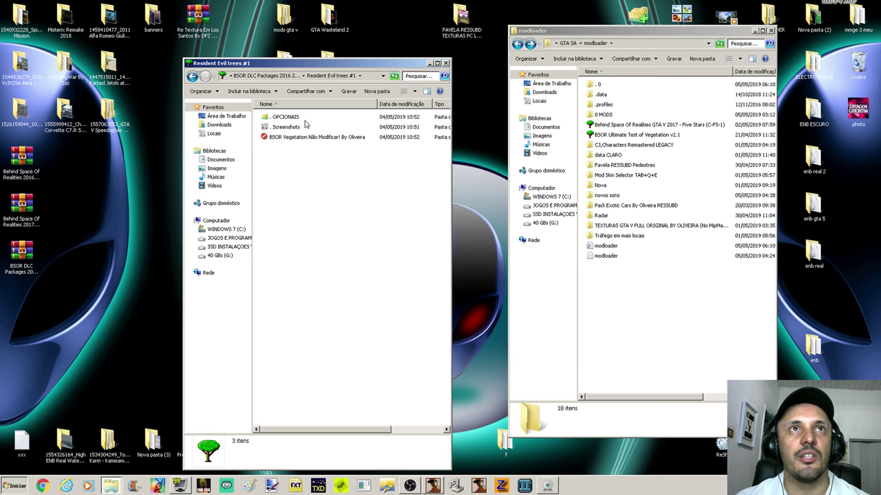
{"action": "double_click", "coordinate": [306, 126]}
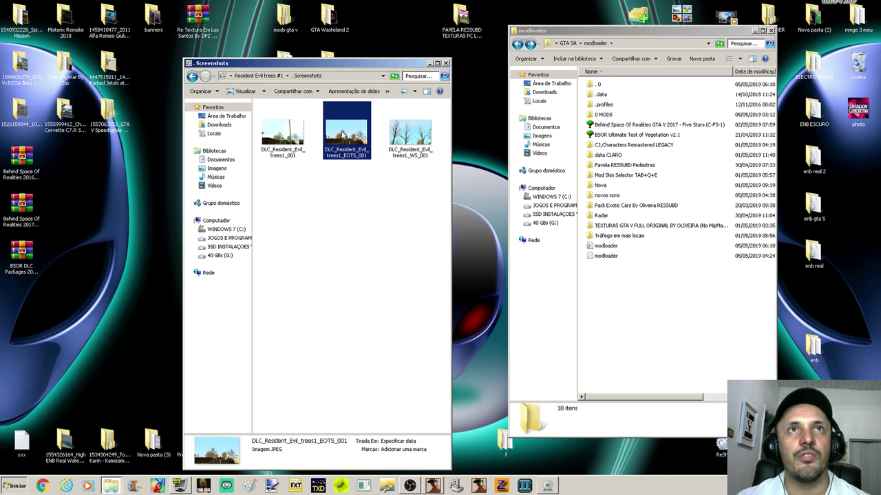
{"action": "double_click", "coordinate": [344, 134]}
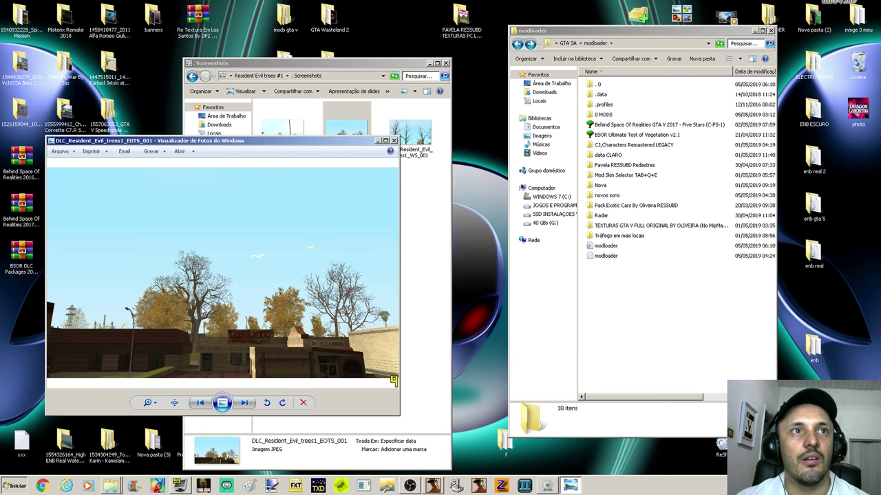
{"action": "left_click", "coordinate": [244, 403]}
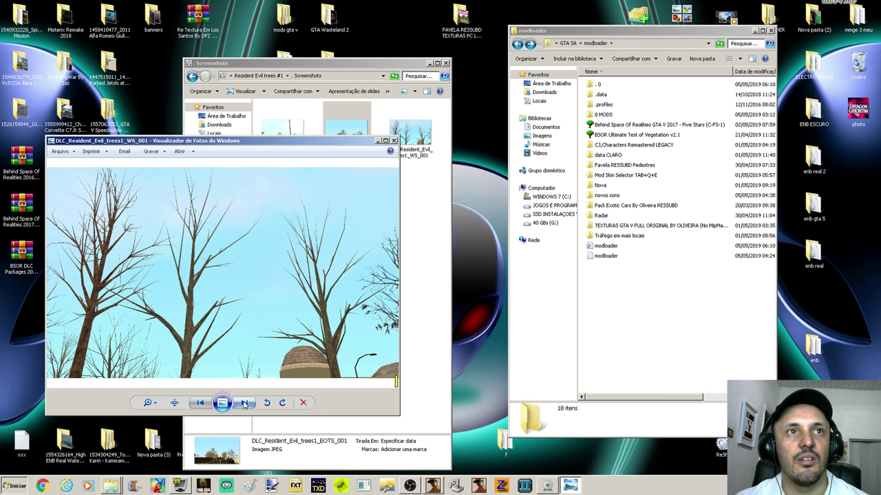
{"action": "left_click", "coordinate": [244, 402]}
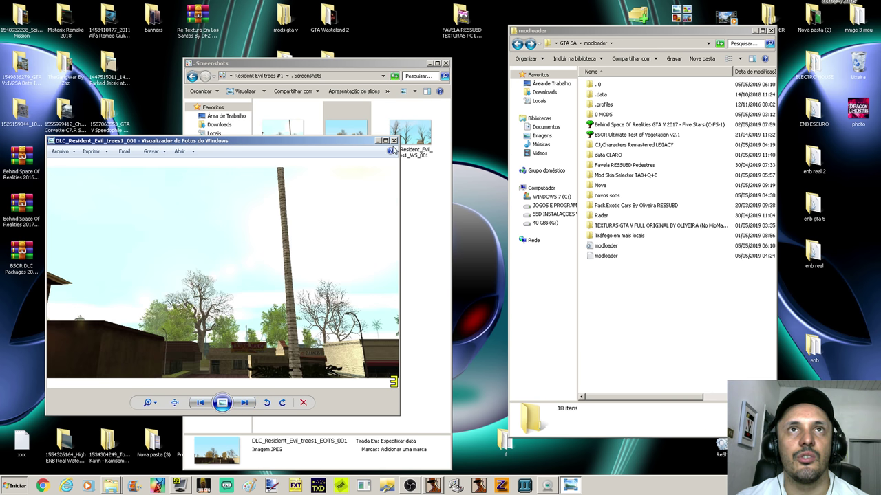
{"action": "left_click", "coordinate": [393, 141]}
{"action": "left_click", "coordinate": [192, 76]}
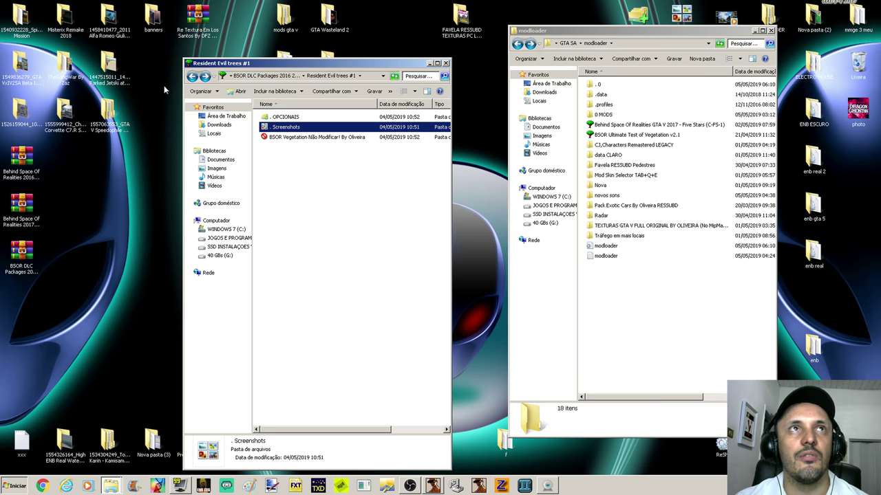
{"action": "left_click", "coordinate": [192, 76]}
- View the preview screenshots of the Skyrim Firs #1 package and close the packages folder
{"action": "double_click", "coordinate": [299, 278]}
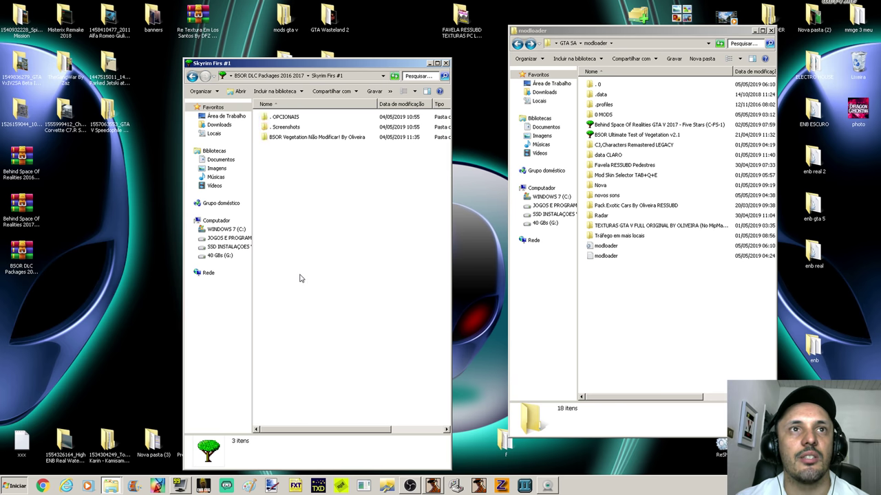
{"action": "double_click", "coordinate": [294, 127]}
{"action": "double_click", "coordinate": [282, 131]}
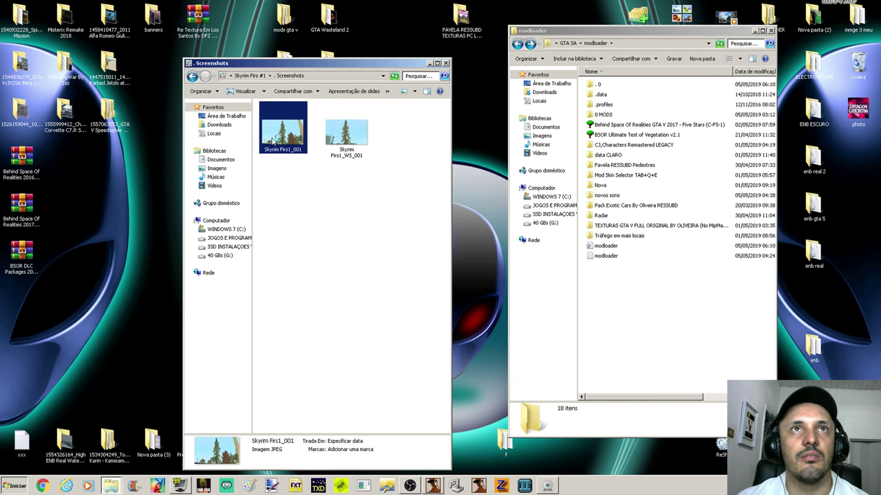
{"action": "left_click", "coordinate": [244, 403]}
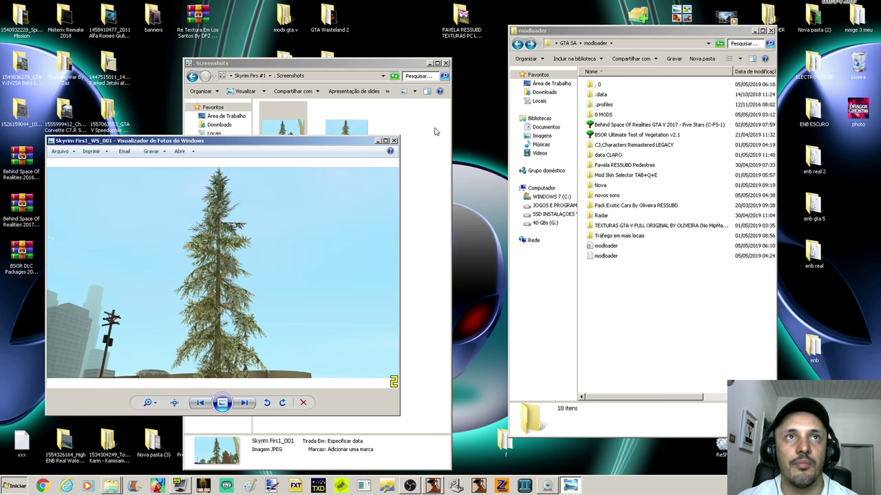
{"action": "left_click", "coordinate": [394, 142]}
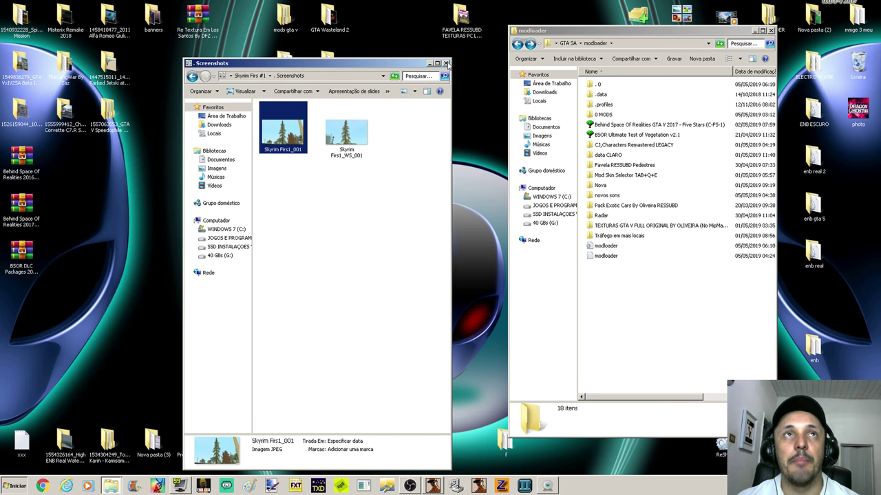
{"action": "left_click", "coordinate": [446, 64]}
{"action": "left_click_drag", "start_coordinate": [455, 127], "coordinate": [331, 313]}
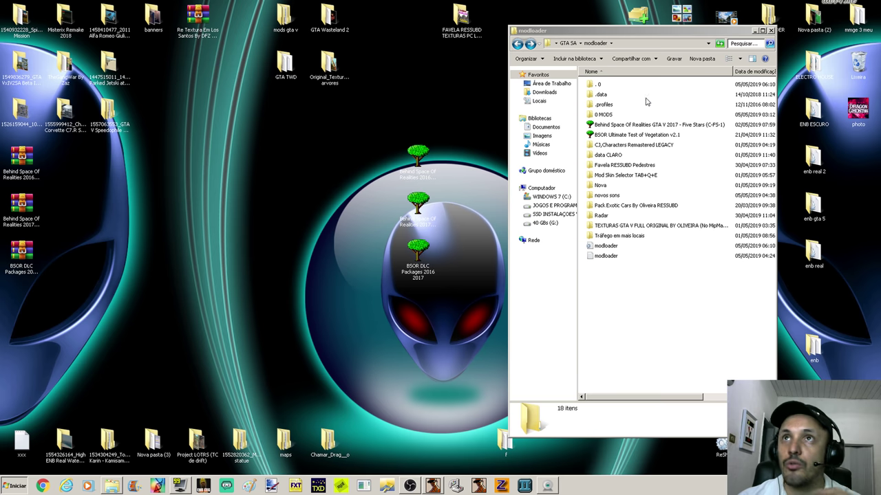
{"action": "left_click", "coordinate": [673, 125]}
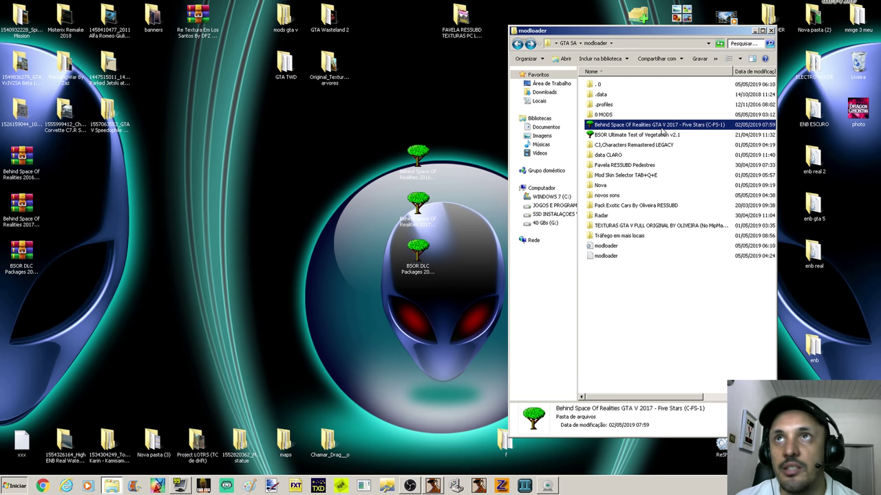
{"action": "left_click", "coordinate": [672, 319]}
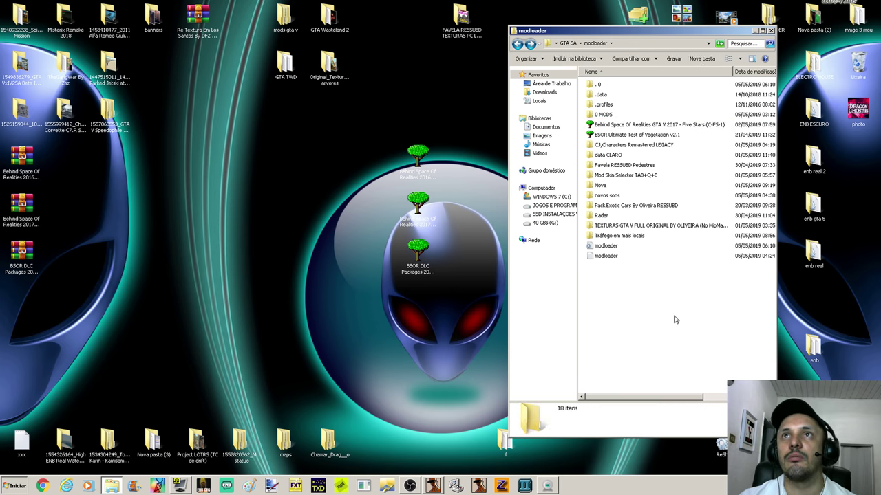
{"action": "left_click", "coordinate": [634, 128]}
{"action": "left_click", "coordinate": [430, 168]}
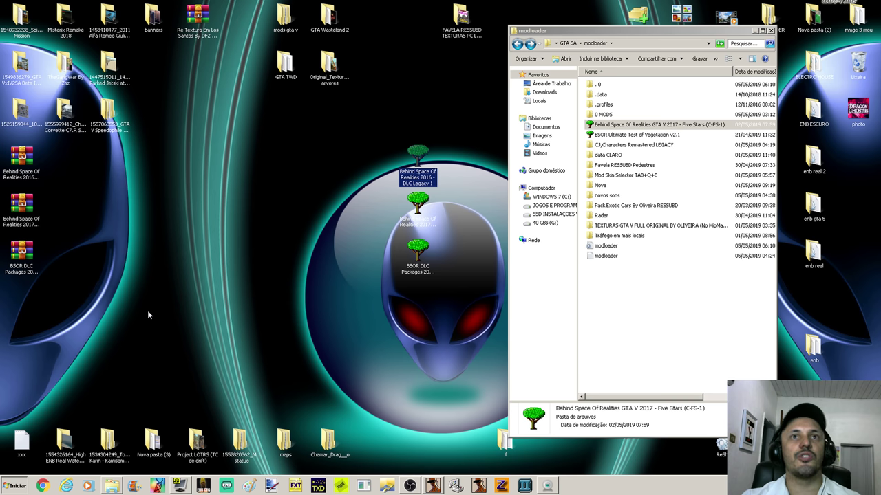
{"action": "left_click", "coordinate": [244, 190]}
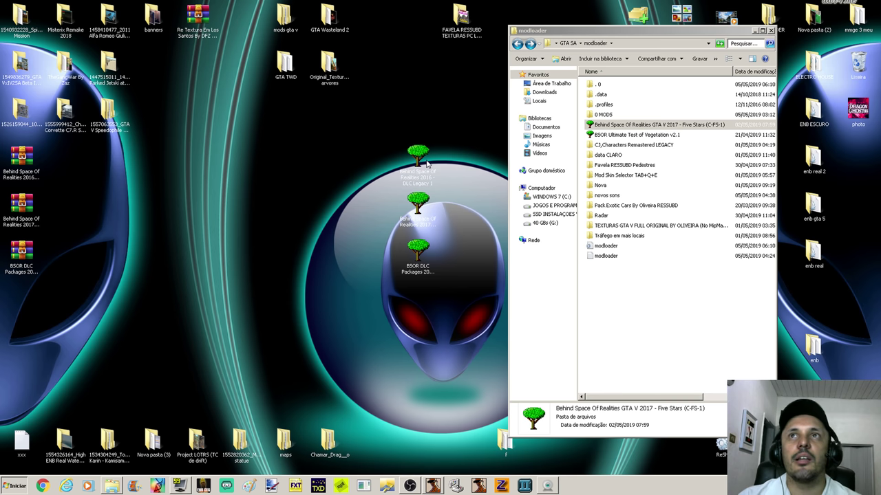